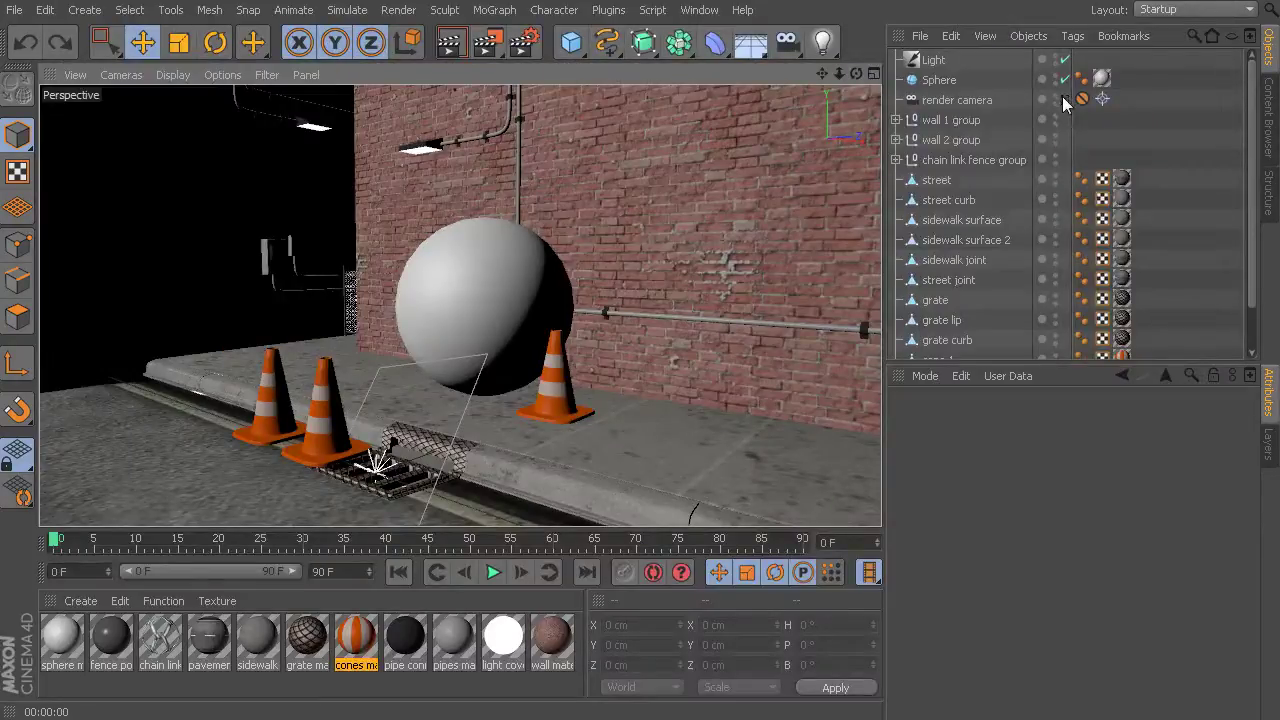
Step: Look through the render camera and render the alley to the Picture Viewer at 800x600
left_click(1065, 100)
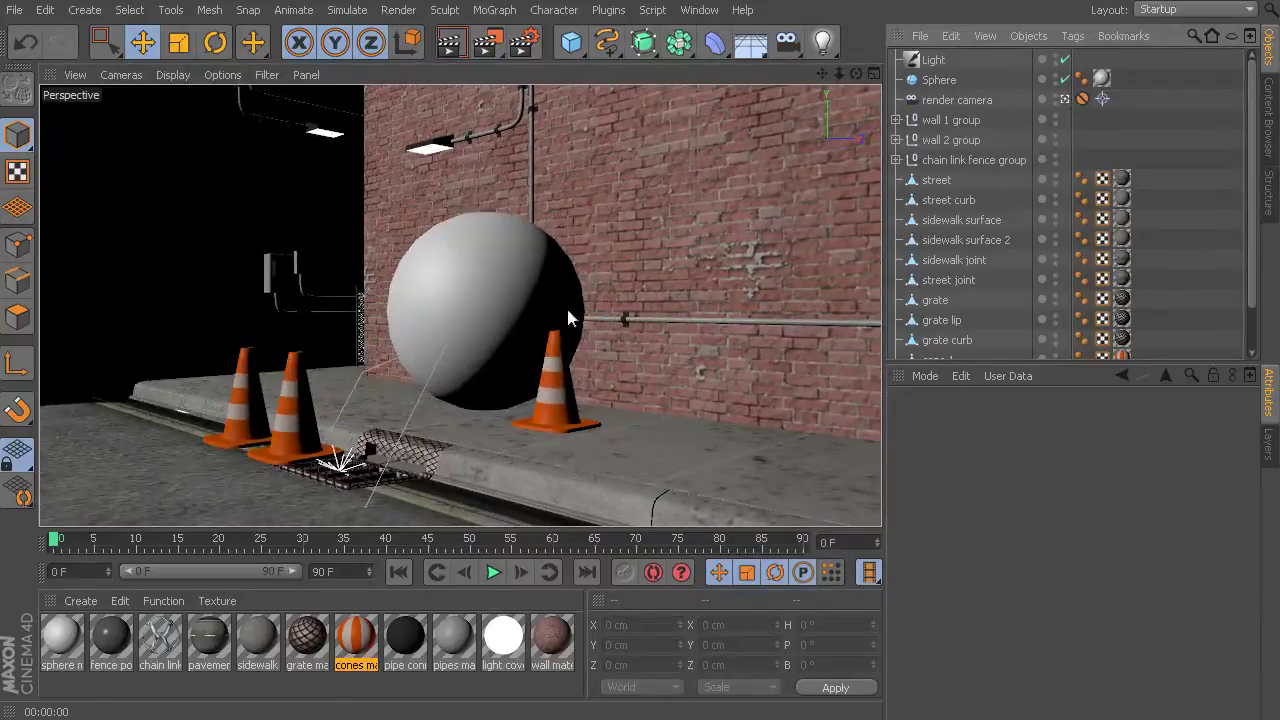
key("shift+r")
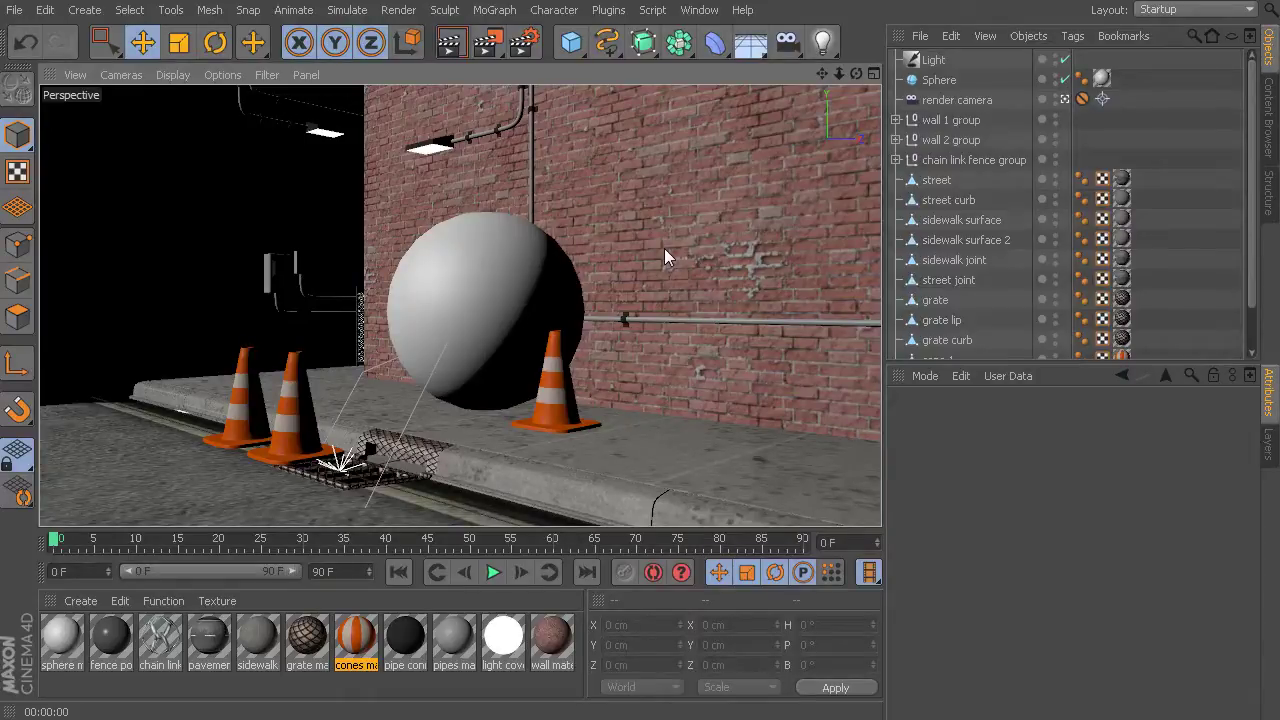
Step: Open Render Settings and add the Global Illumination effect
left_click(398, 10)
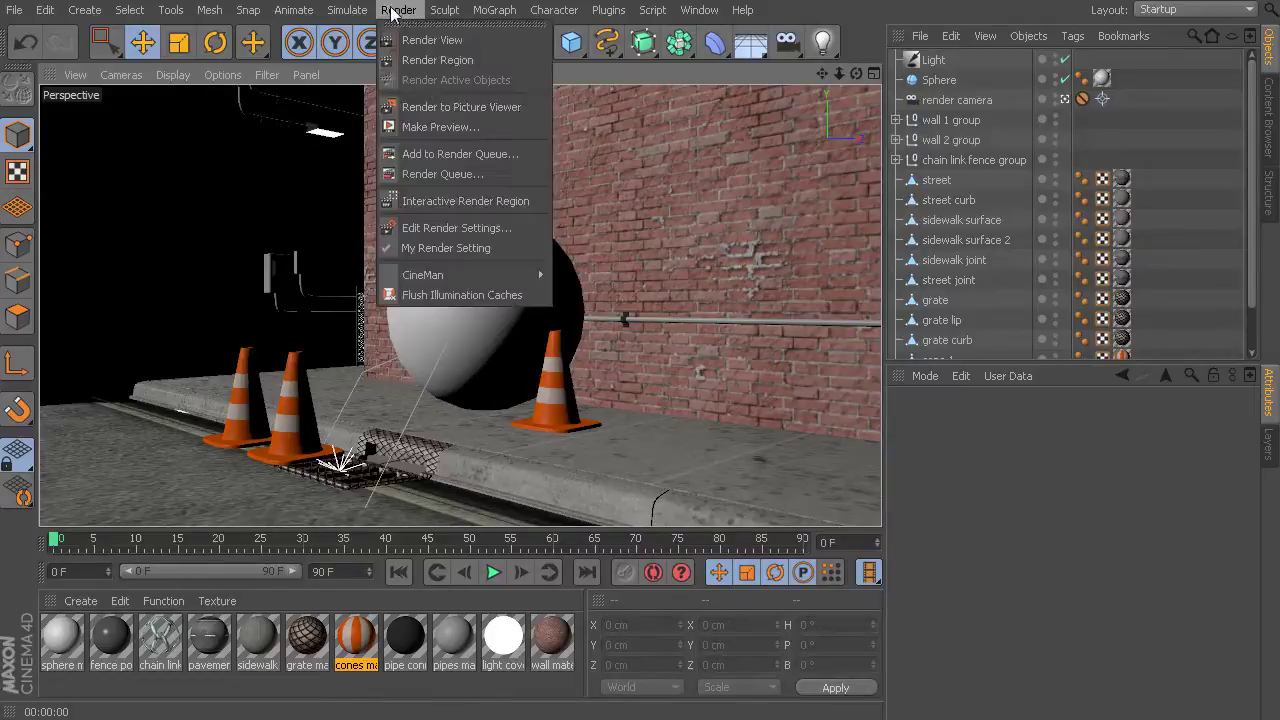
left_click(507, 228)
left_click_drag(739, 153, 505, 62)
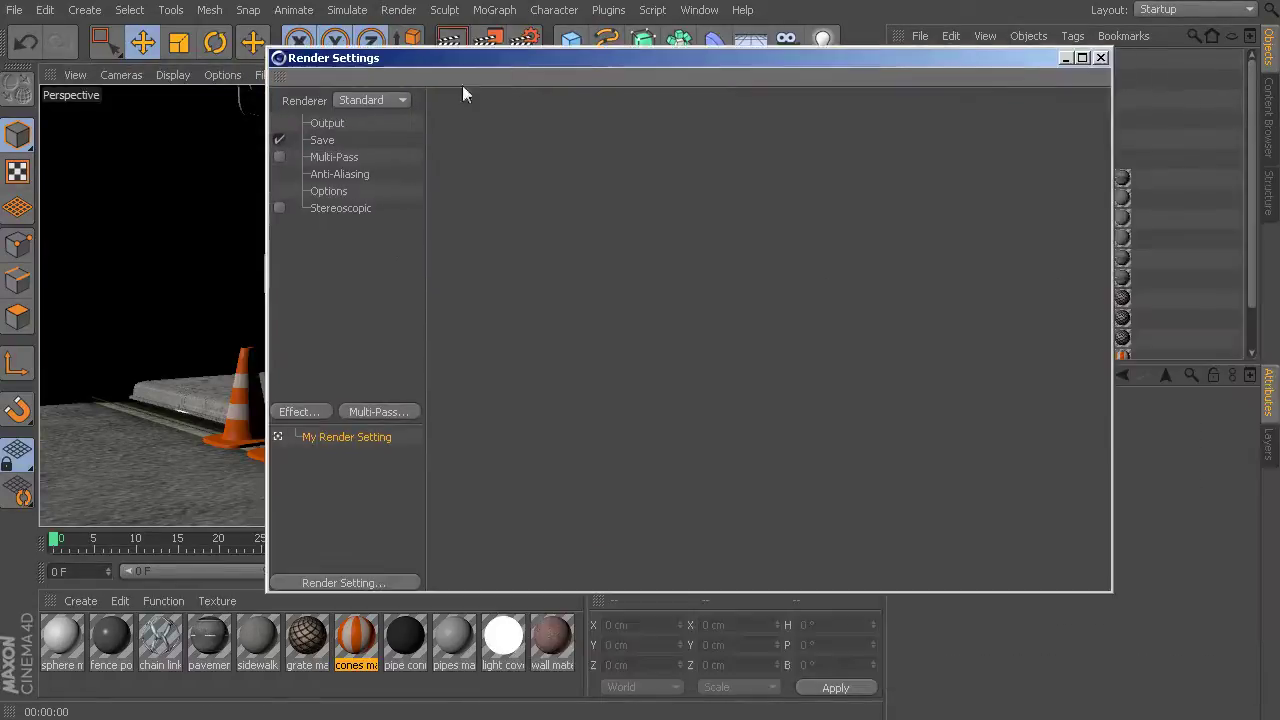
left_click(300, 413)
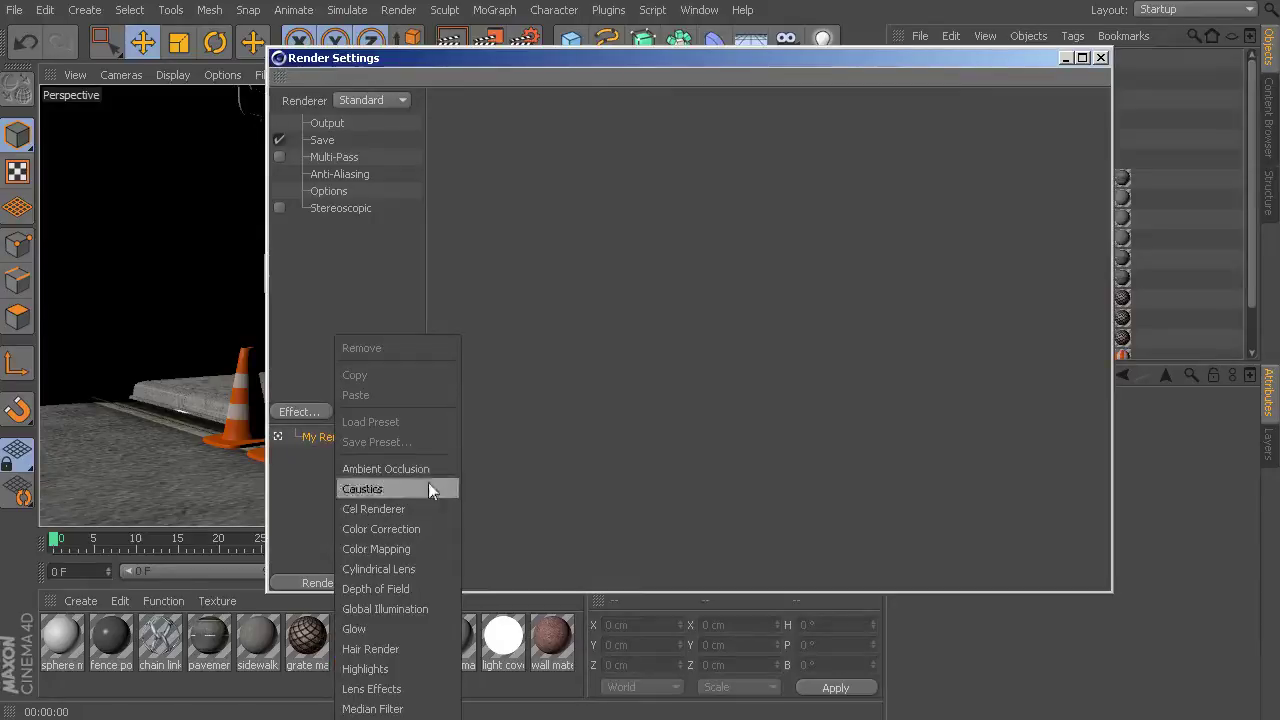
left_click(437, 609)
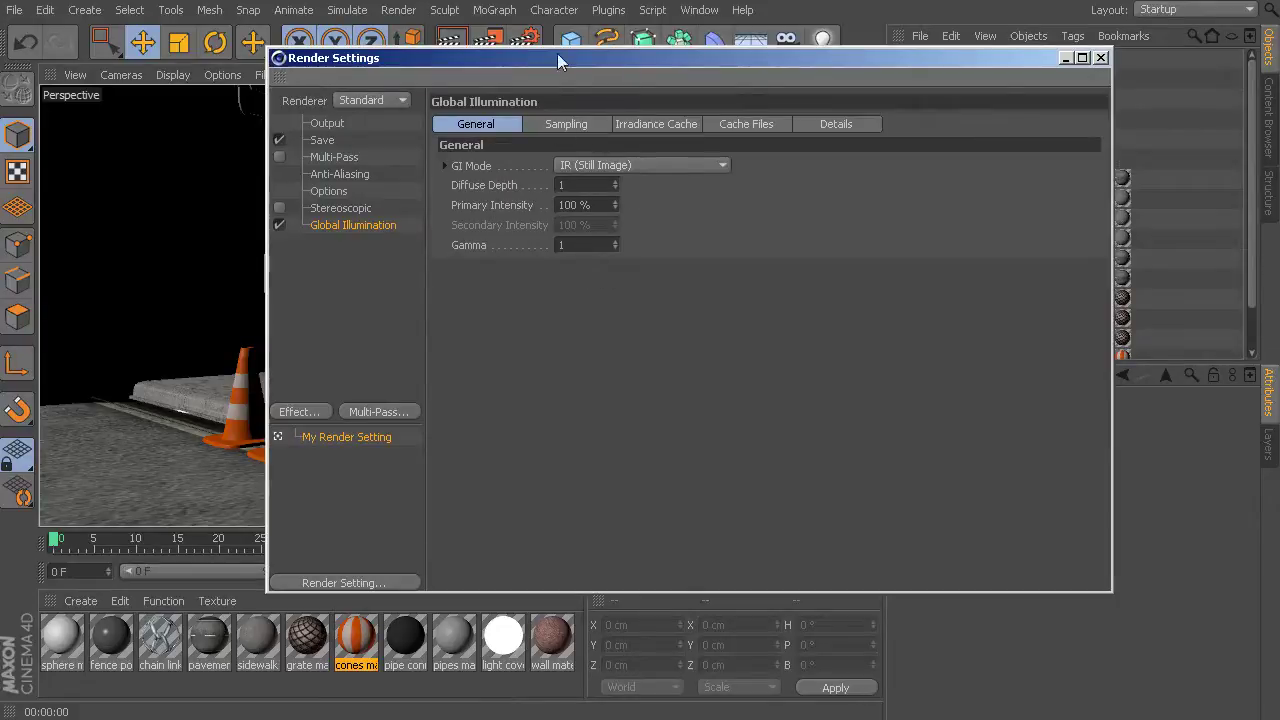
left_click_drag(556, 60, 624, 73)
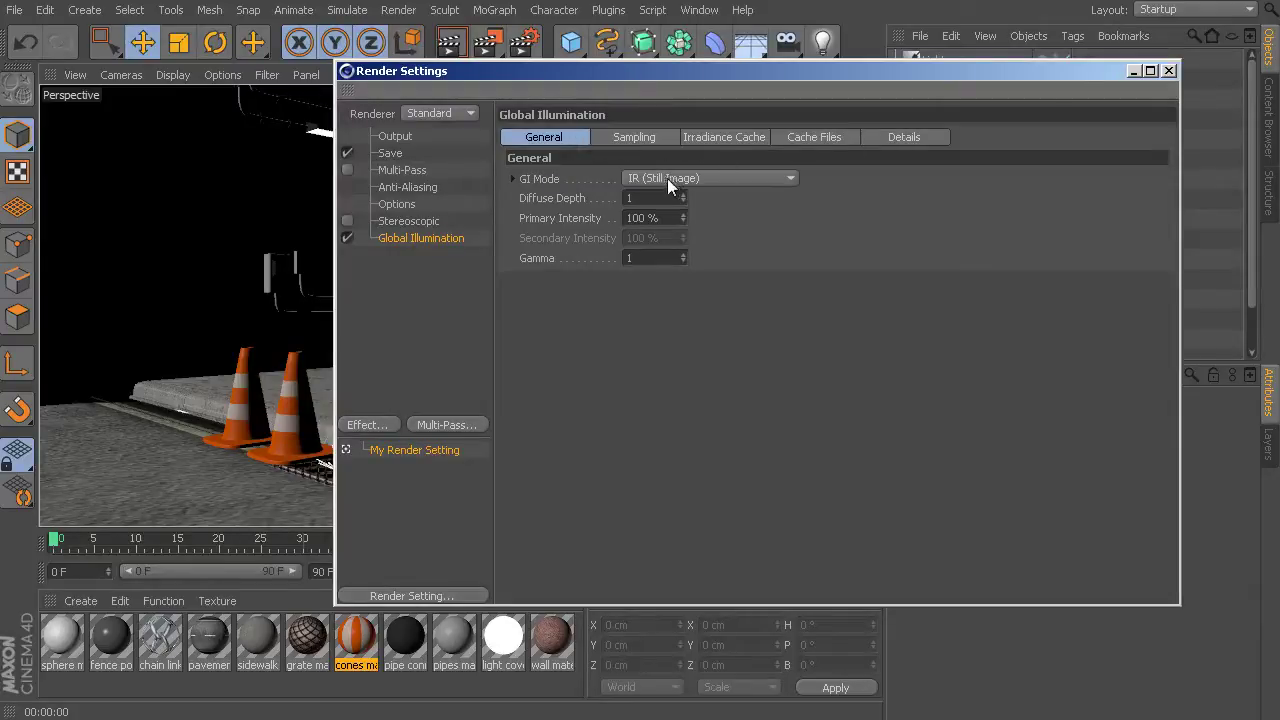
Step: Browse the GI Sampling, Irradiance Cache, Cache Files and Details tabs, ending on General
left_click(648, 137)
left_click(719, 136)
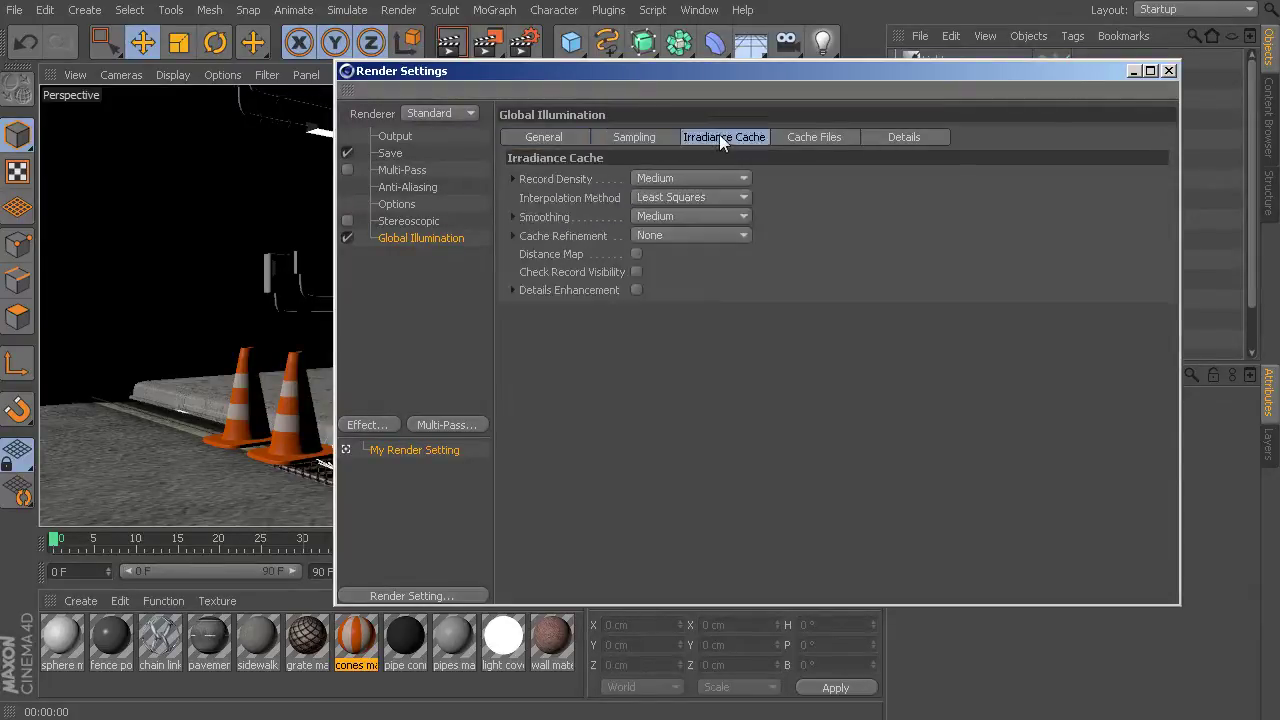
left_click(794, 137)
left_click(893, 137)
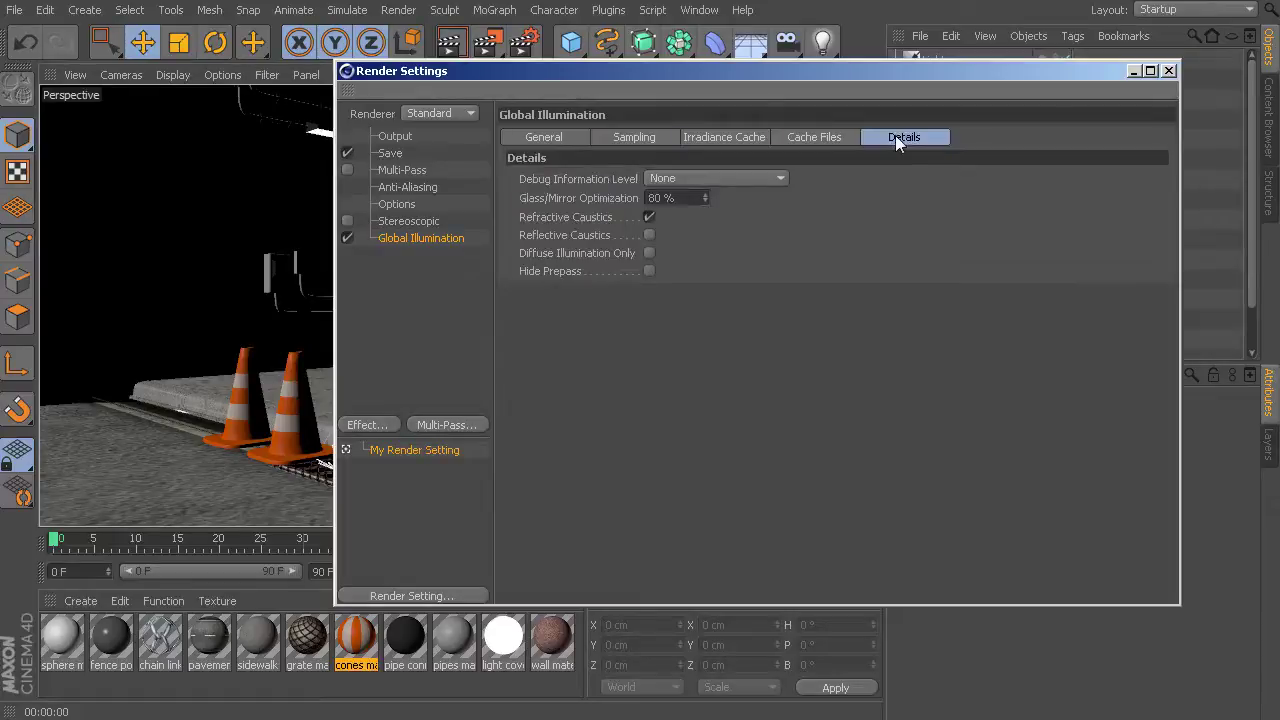
left_click(545, 142)
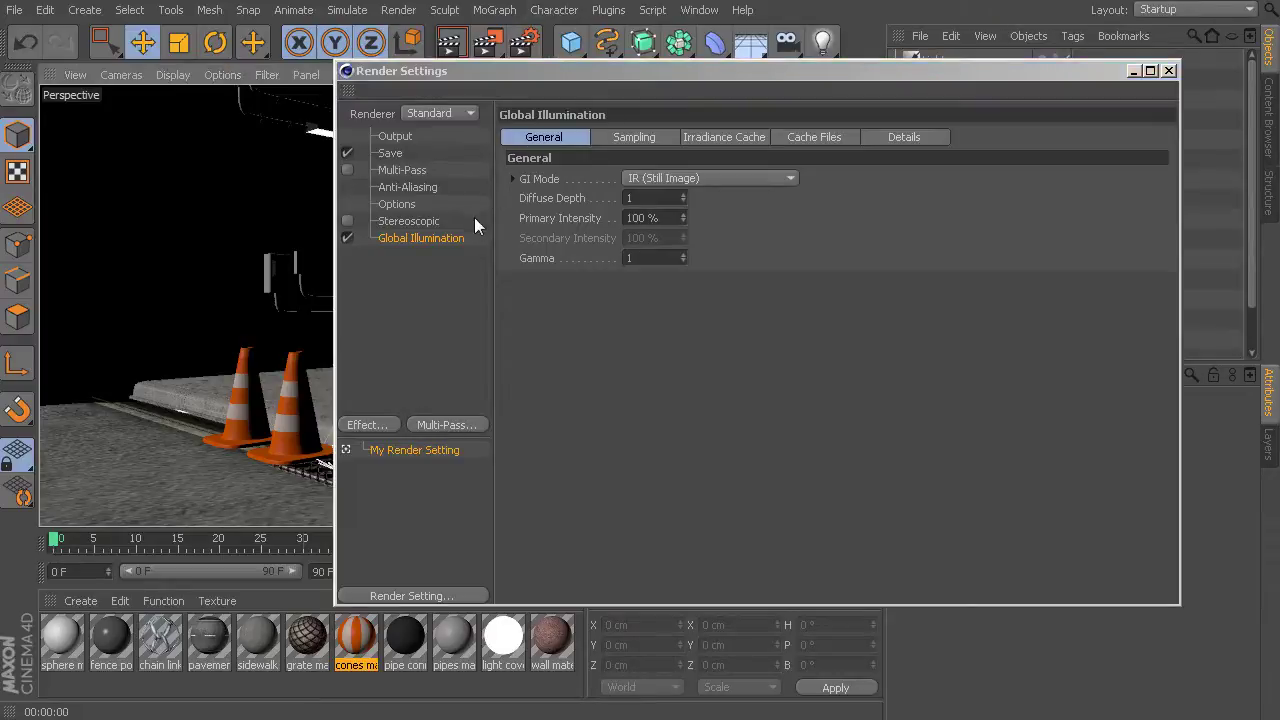
Step: Render with Global Illumination and toggle against the earlier non-GI render in the history
key("shift+r")
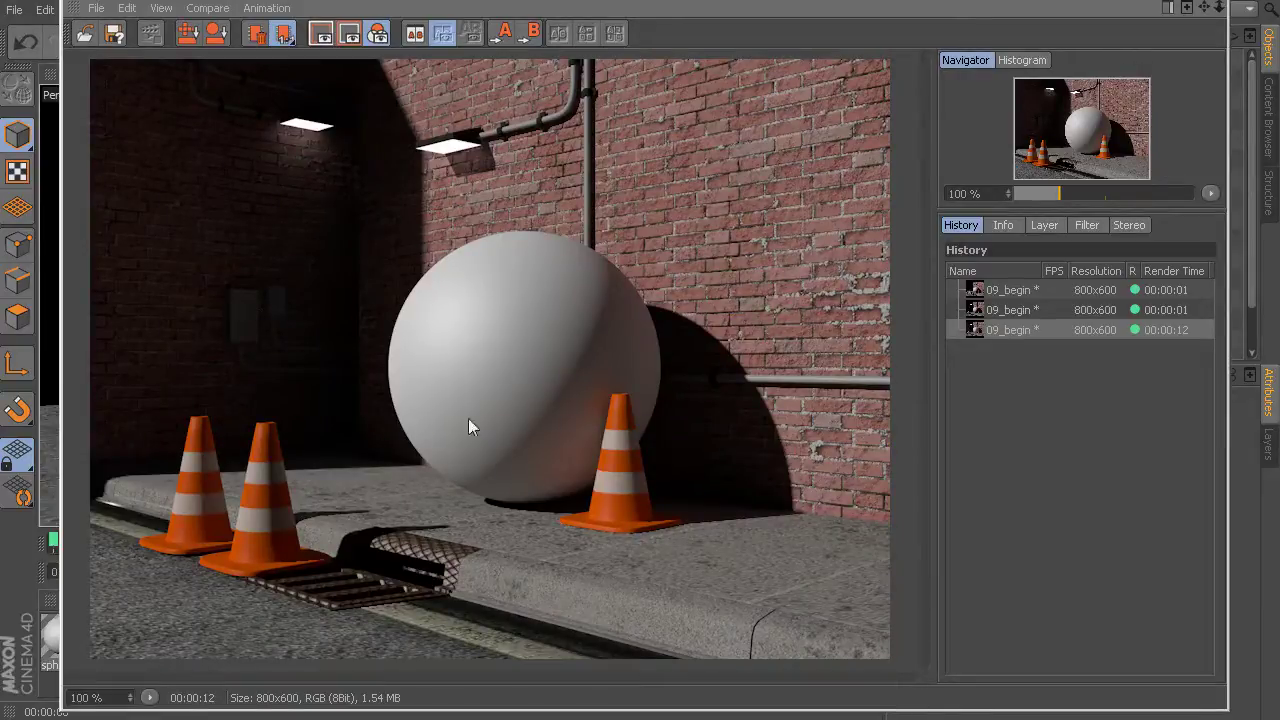
left_click(1010, 311)
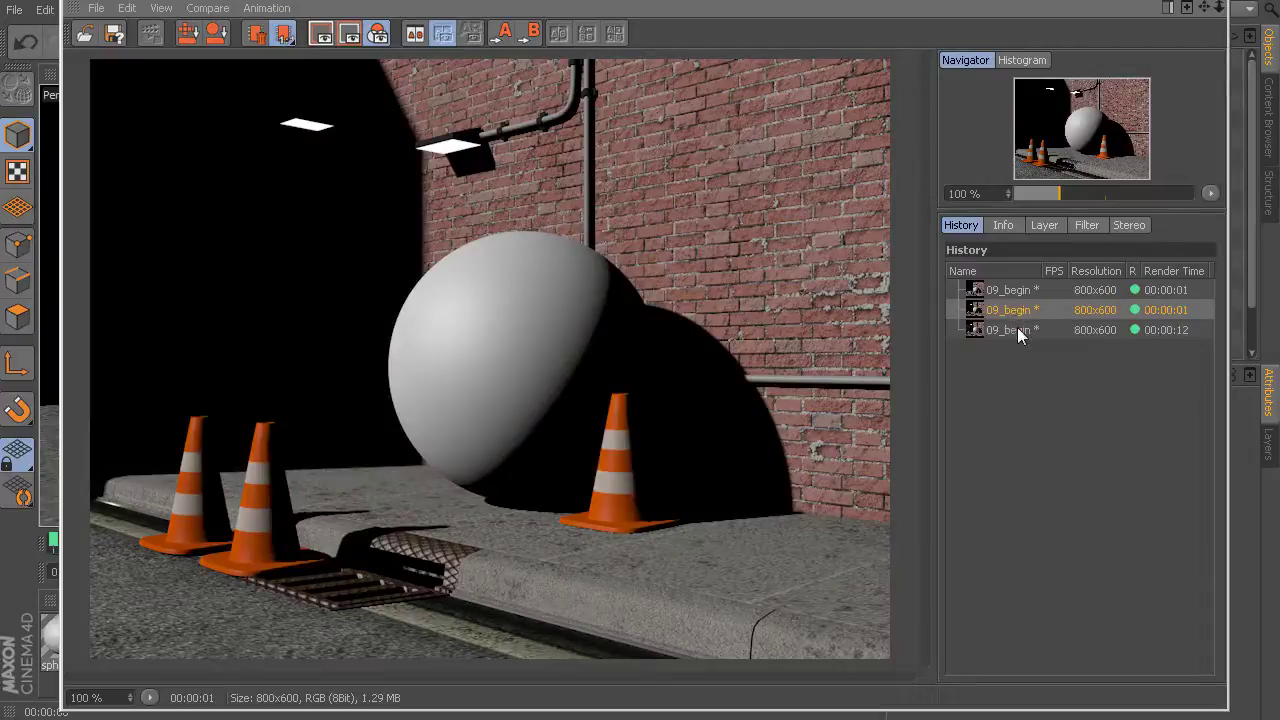
left_click(1018, 330)
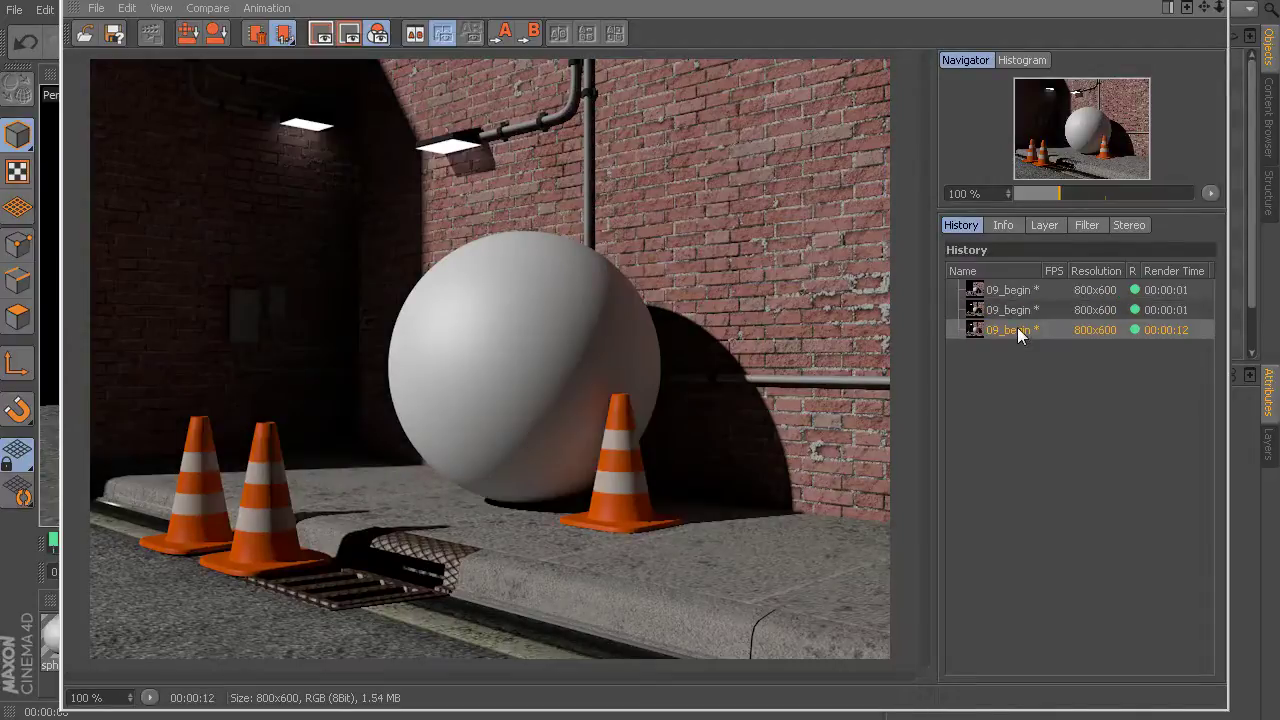
left_click(1010, 310)
left_click(1015, 330)
Step: Zoom into the GI render and inspect the cone, sidewalk and grate
scroll(617, 346, "up", 4)
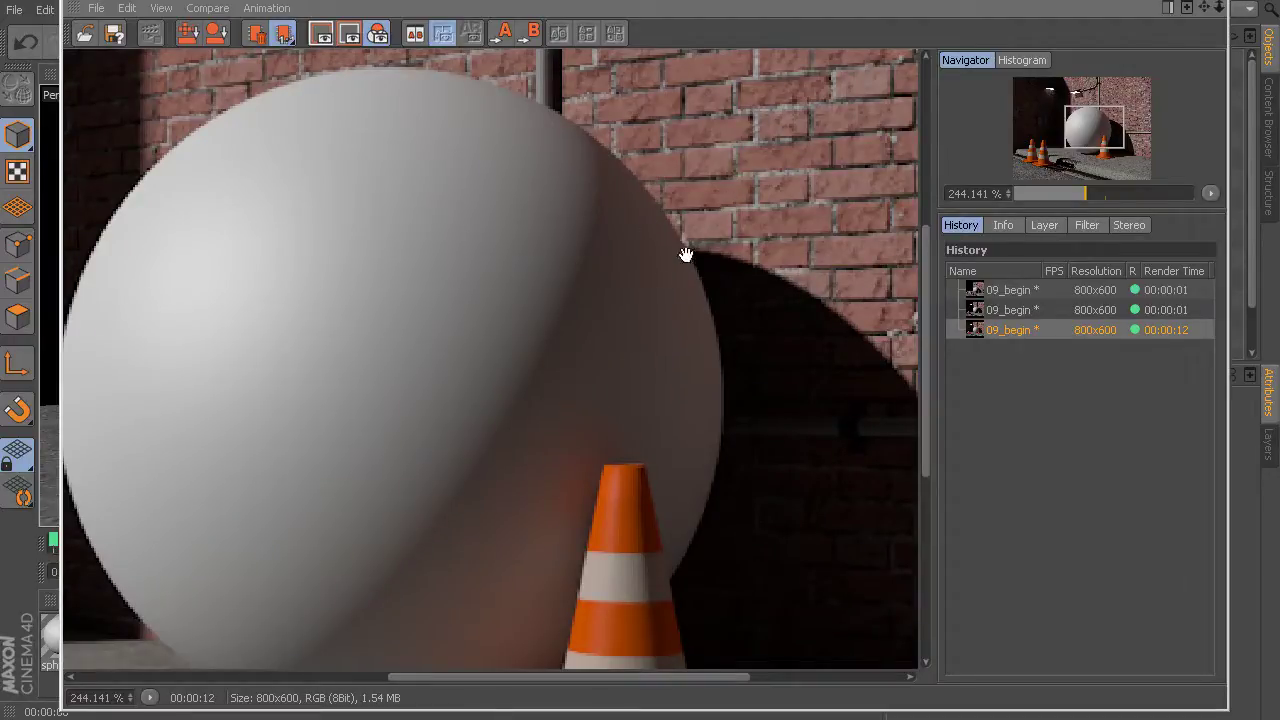
left_click_drag(694, 294, 728, 163)
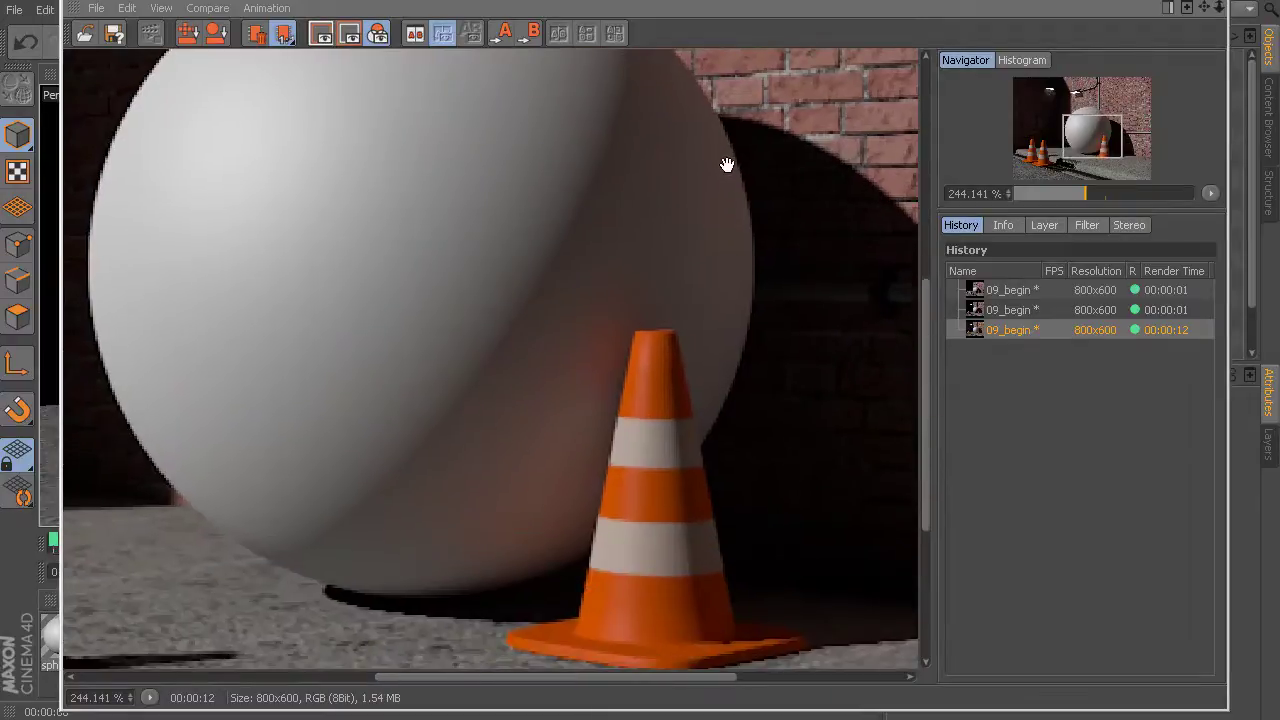
left_click_drag(429, 343, 497, 350)
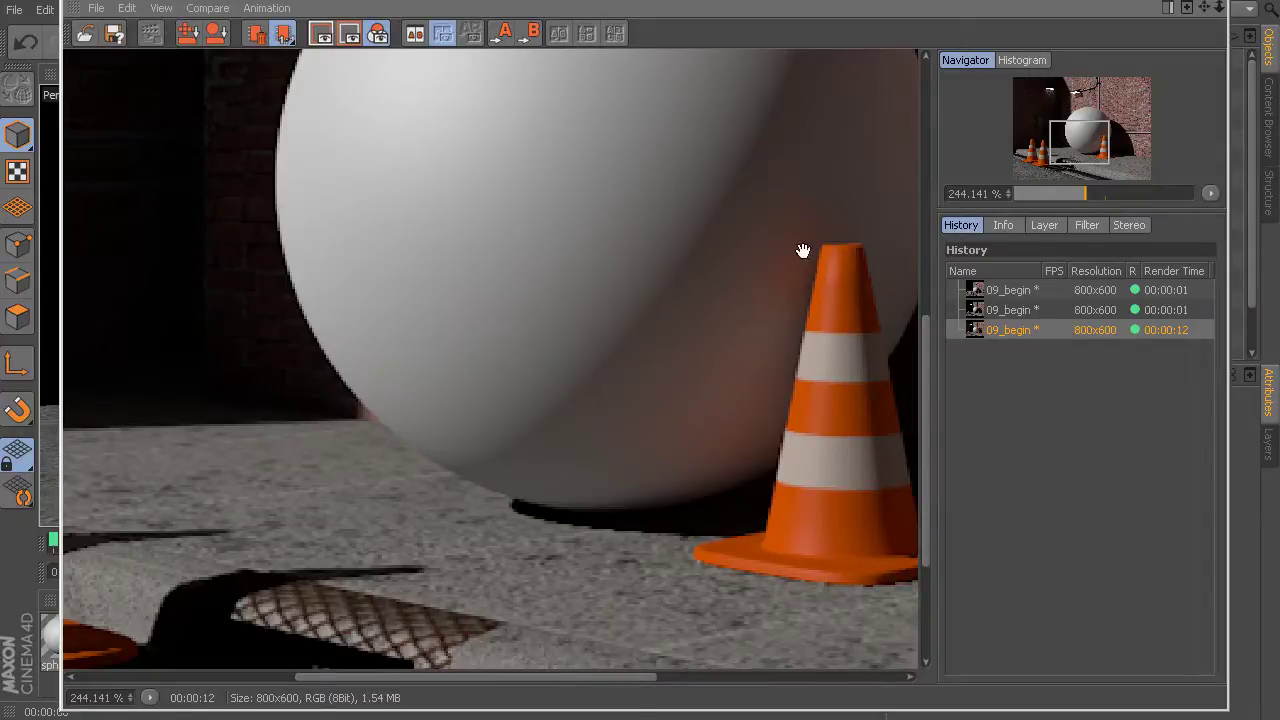
scroll(637, 352, "down", 5)
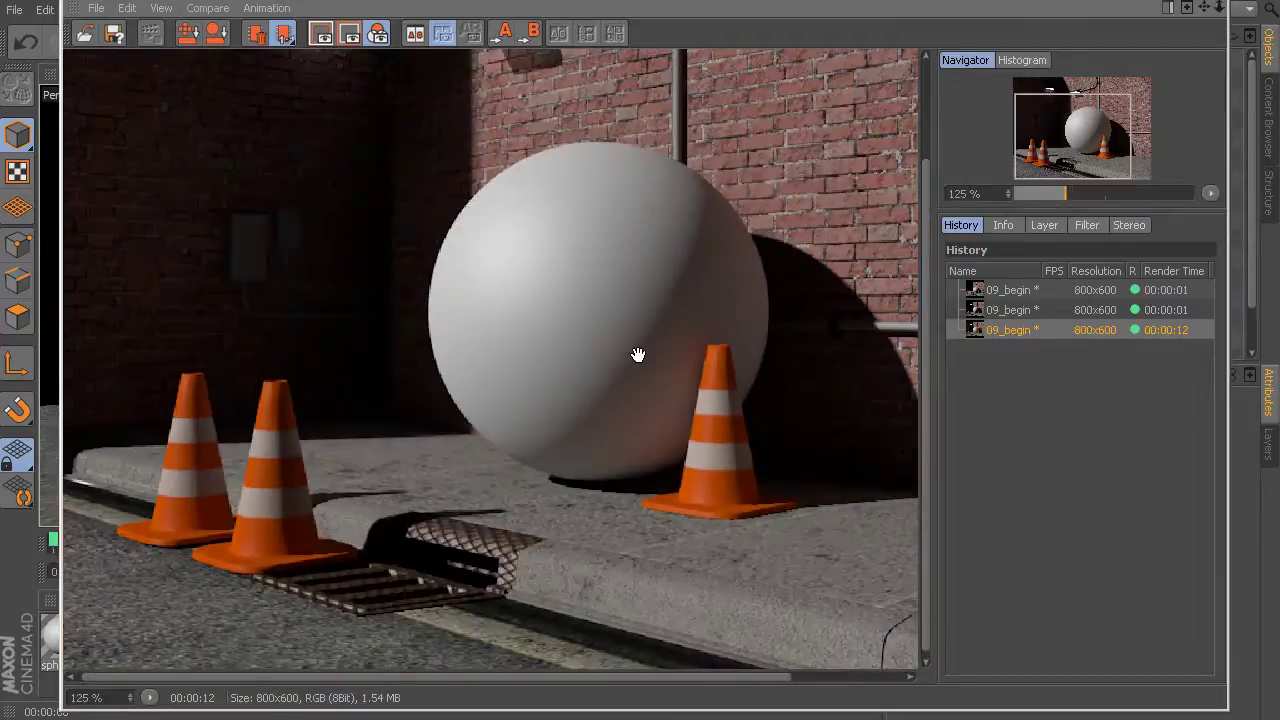
scroll(543, 330, "down", 1)
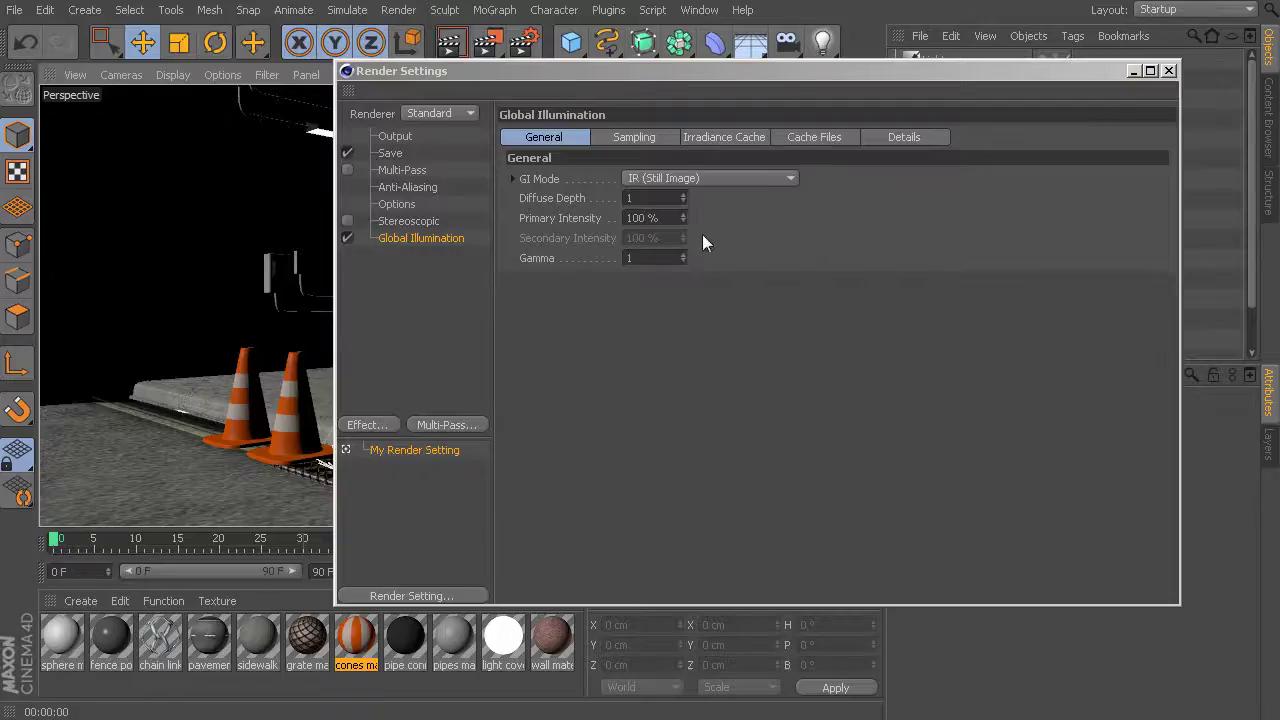
Step: Step the GI Diffuse Depth up to 2, turning on Secondary Intensity at 100 %
left_click(654, 198)
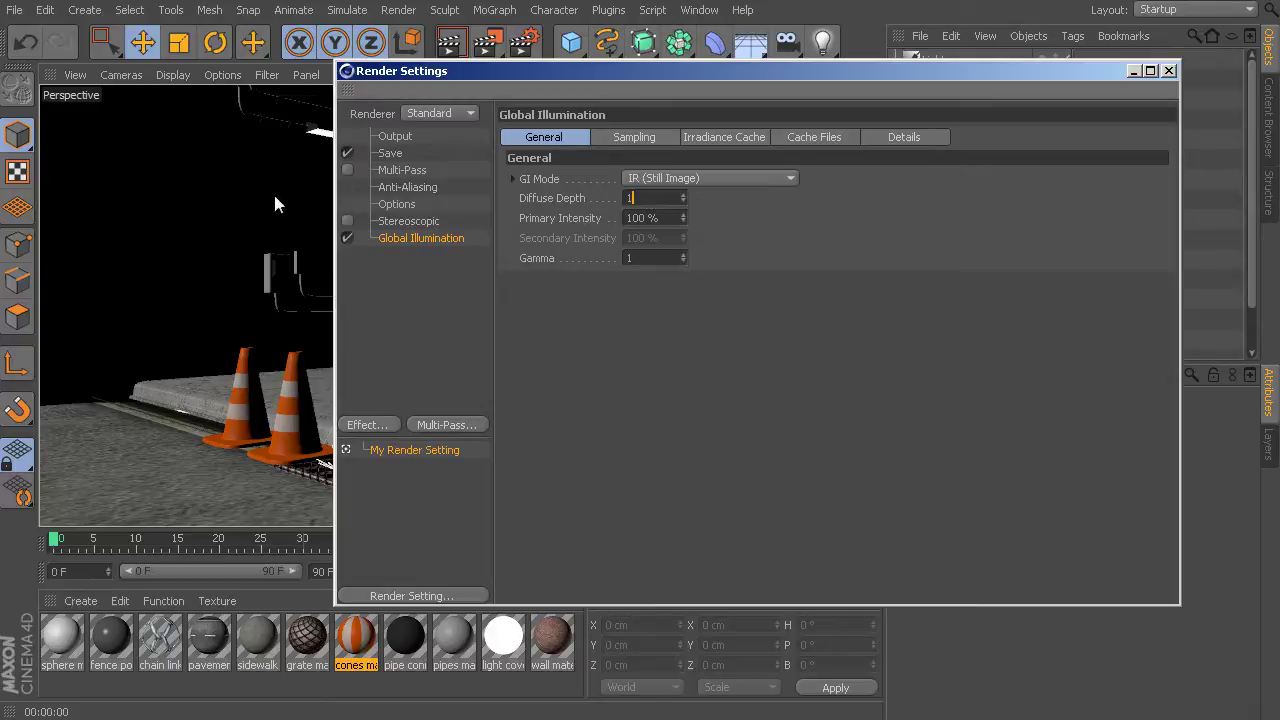
left_click(683, 195)
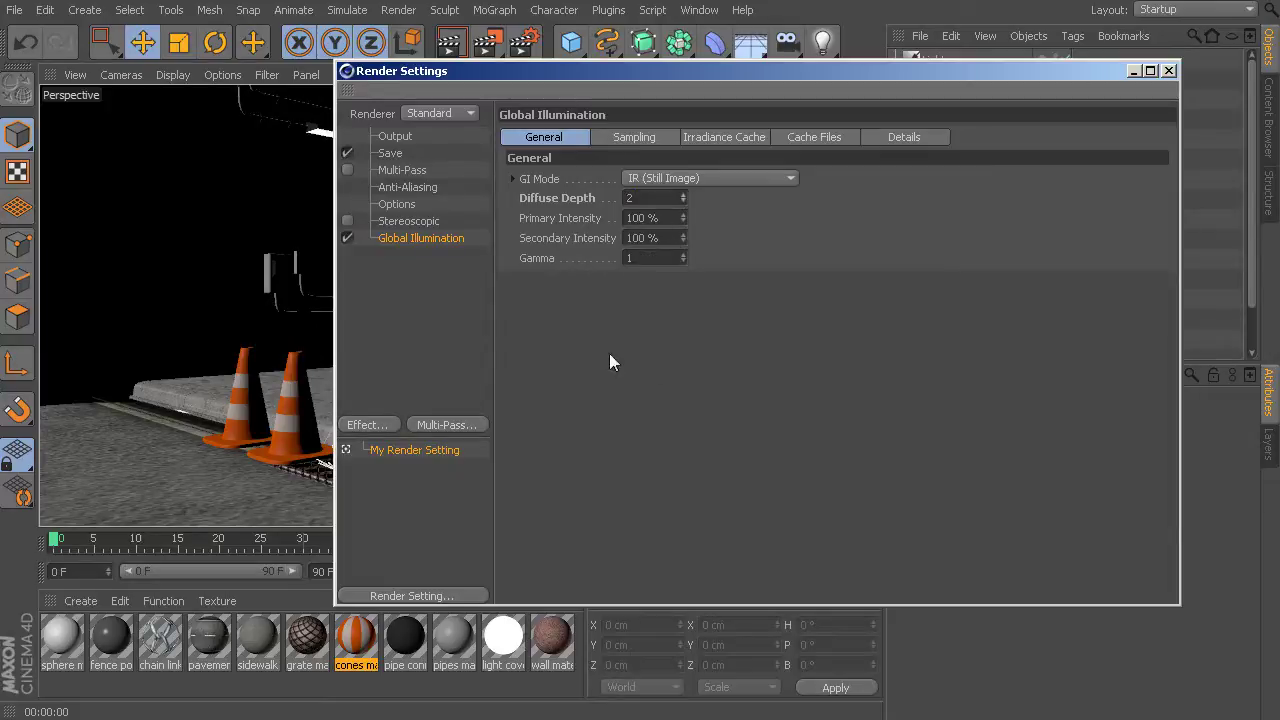
Step: Render with Diffuse Depth 2 and flip between the 00:00:12 and 00:00:21 renders
key("shift+r")
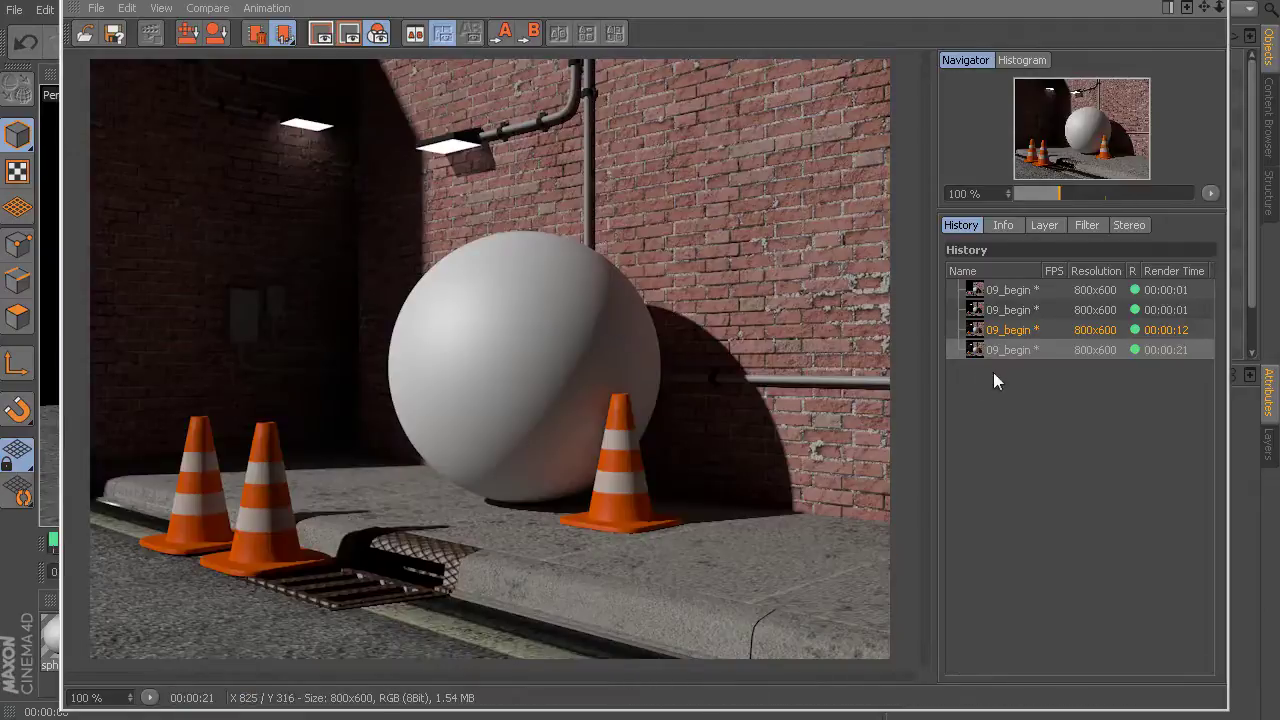
left_click(1007, 336)
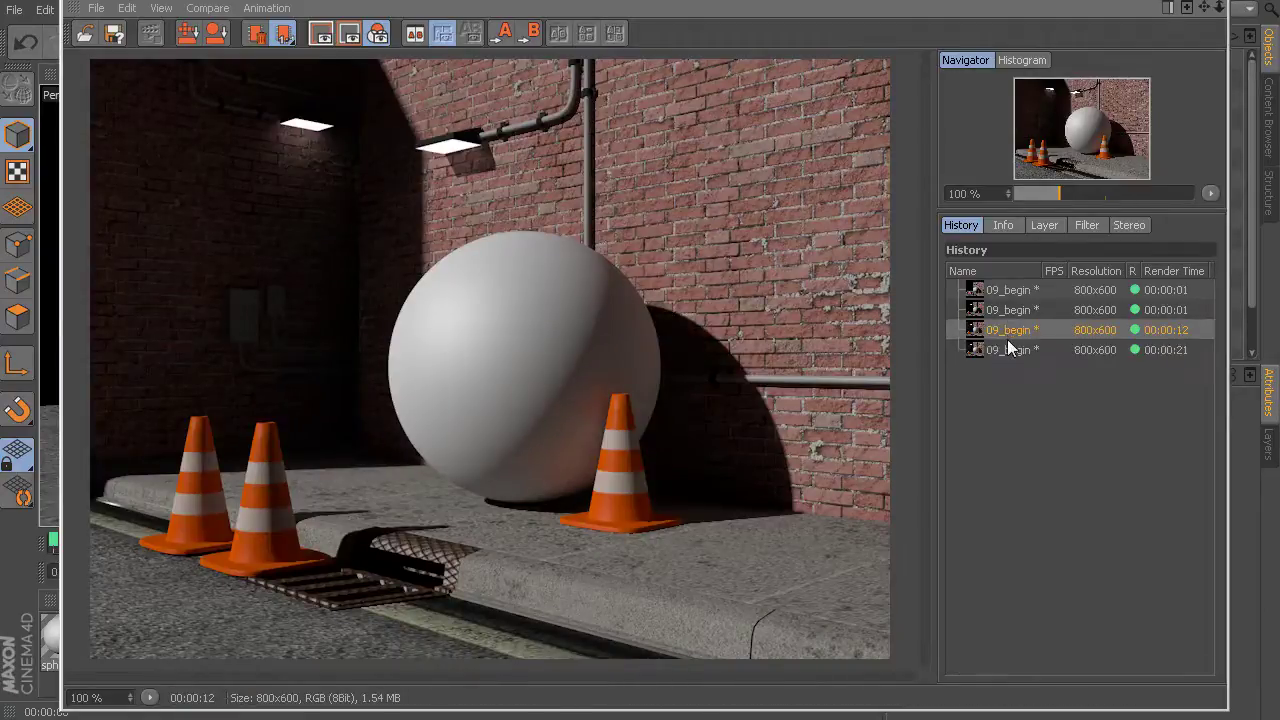
left_click(1010, 349)
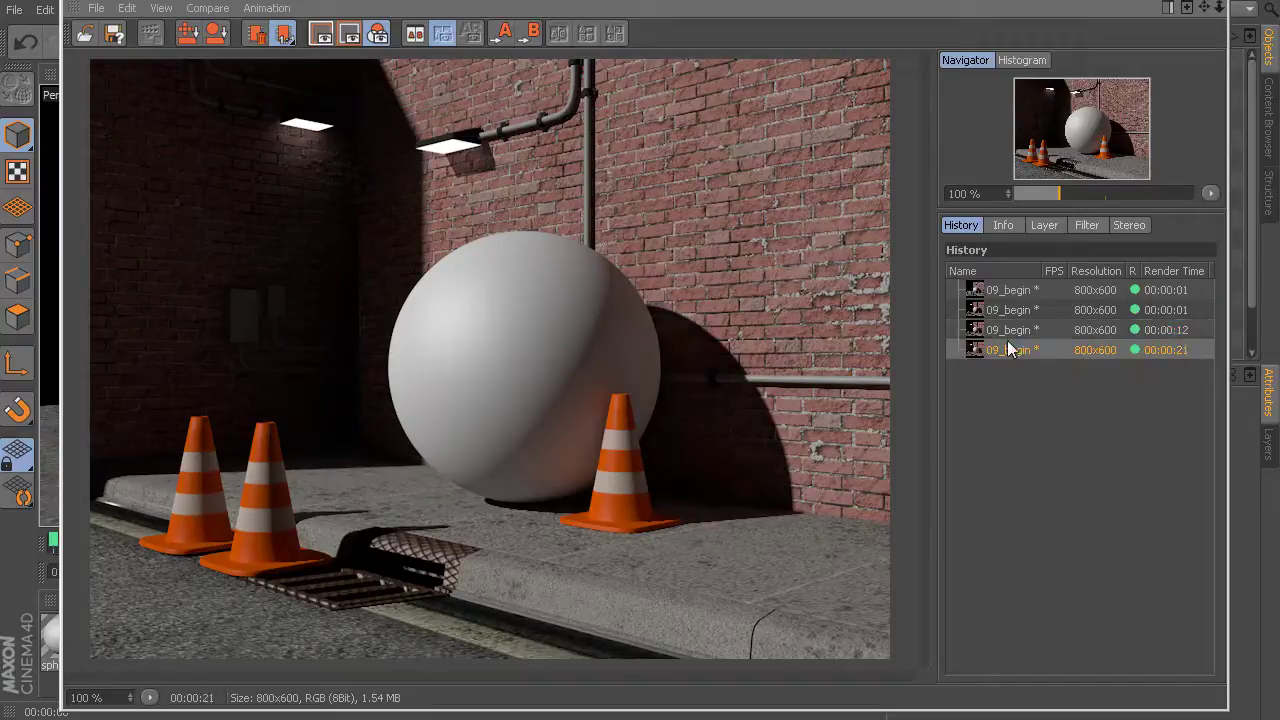
left_click(1007, 336)
left_click(1008, 347)
left_click(1007, 336)
left_click(1008, 347)
Step: Zoom in to compare the sphere's shadow in the 12- and 21-second renders
scroll(693, 377, "up", 4)
left_click_drag(692, 372, 703, 304)
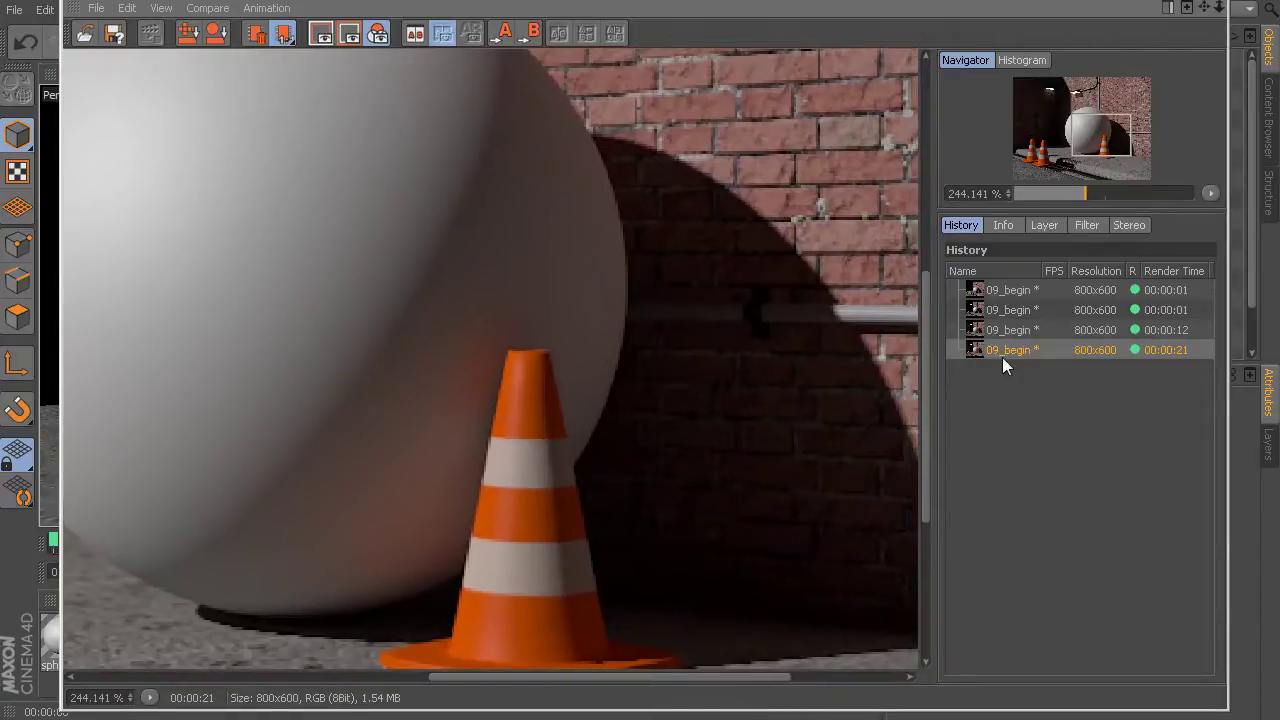
key("Up")
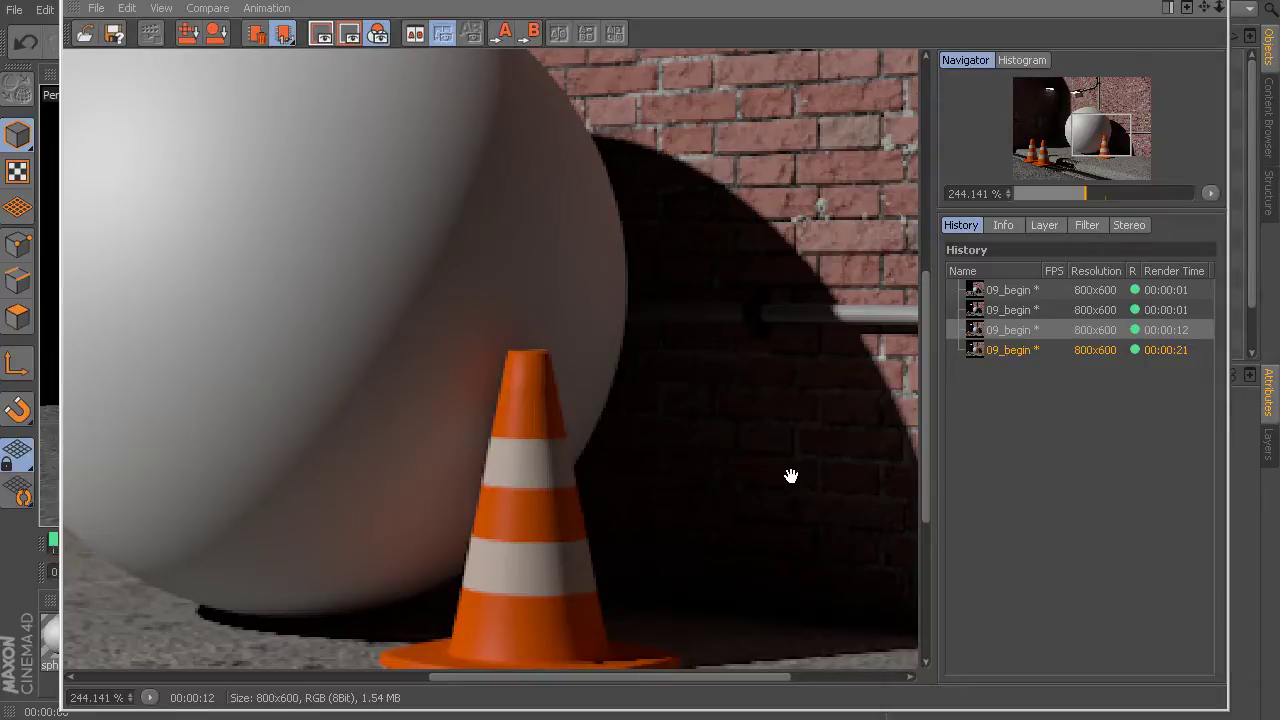
left_click_drag(788, 473, 774, 420)
key("Down")
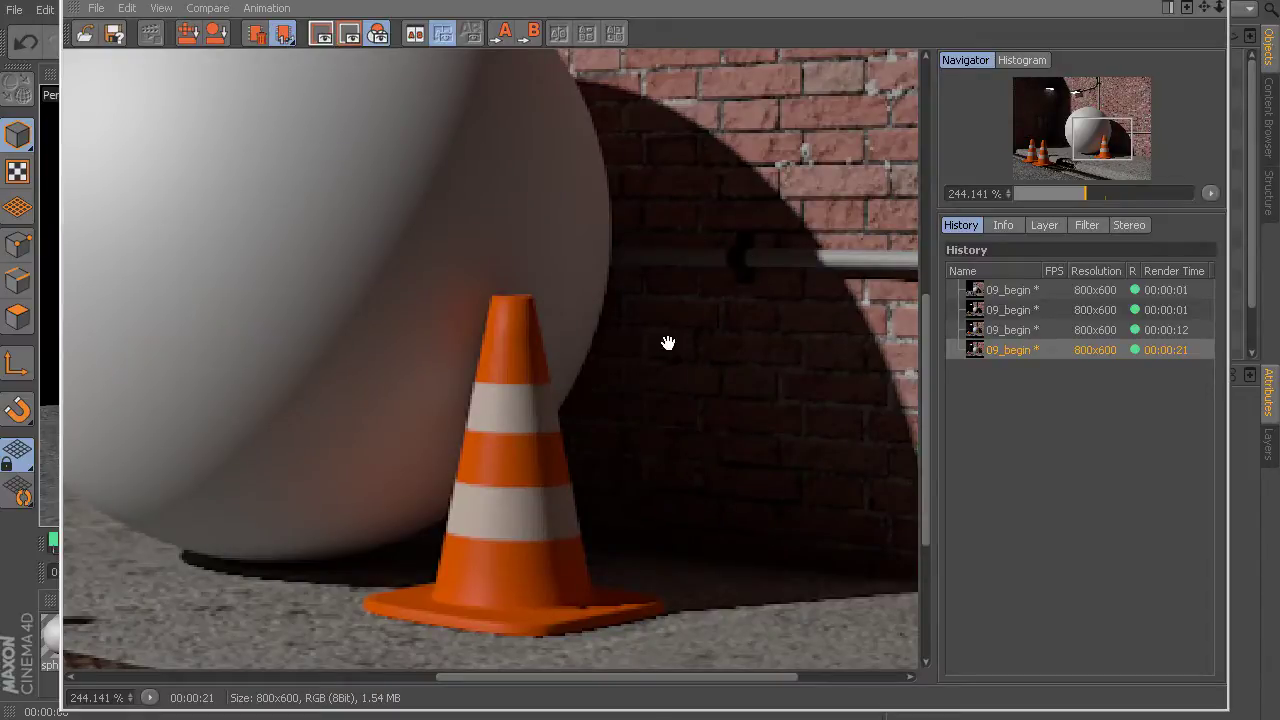
scroll(669, 374, "down", 3)
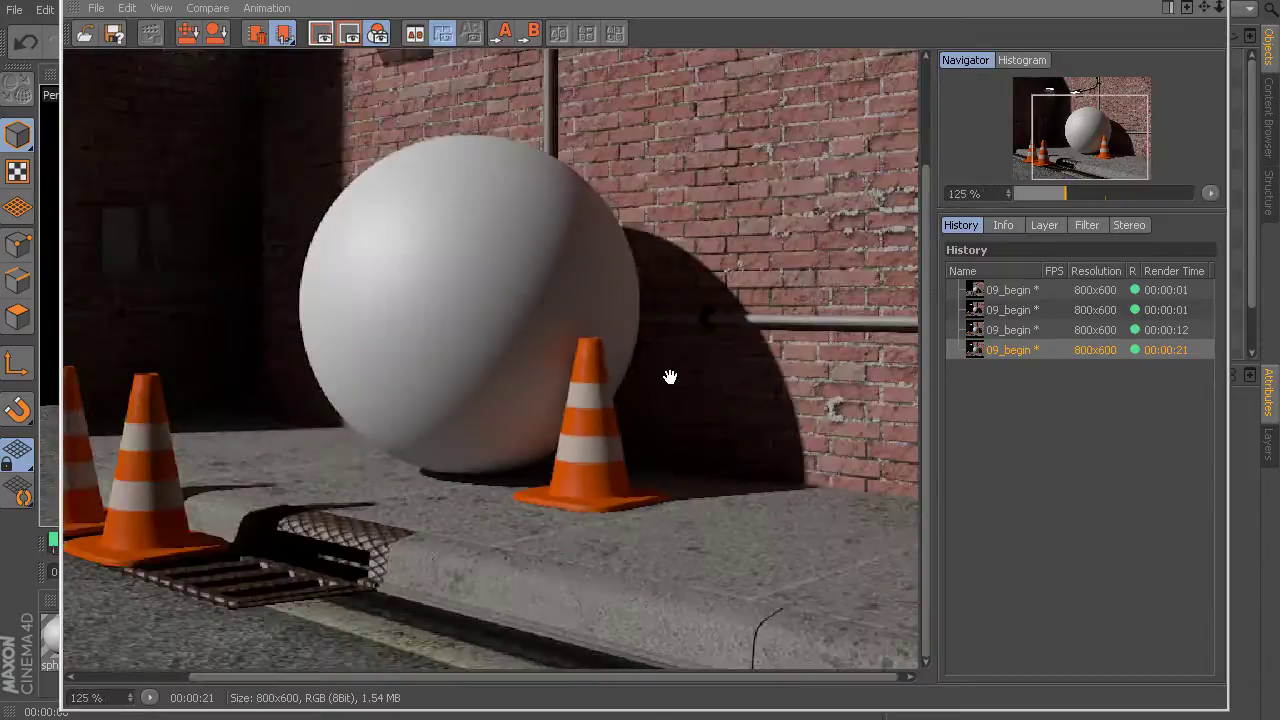
scroll(461, 205, "down", 1)
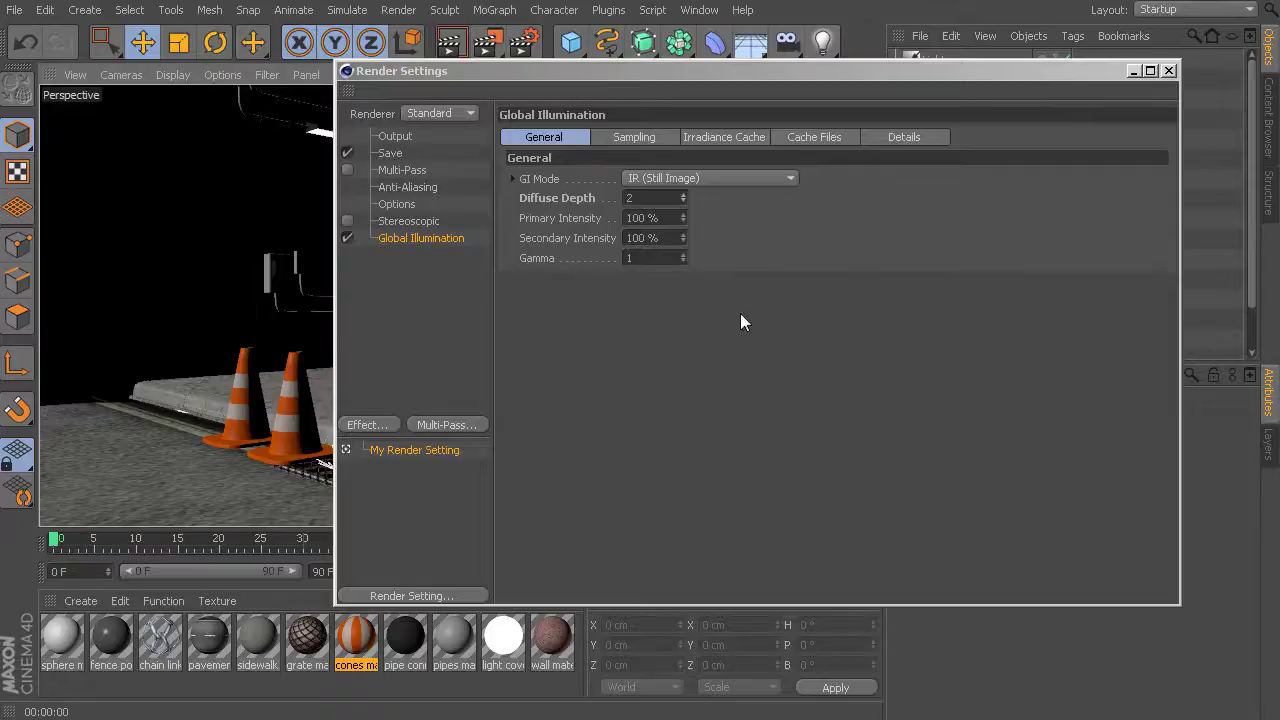
Step: Keep GI Samples at Medium, then view Irradiance Cache: Medium Record Density, Least Squares, Medium Smoothing
left_click(616, 141)
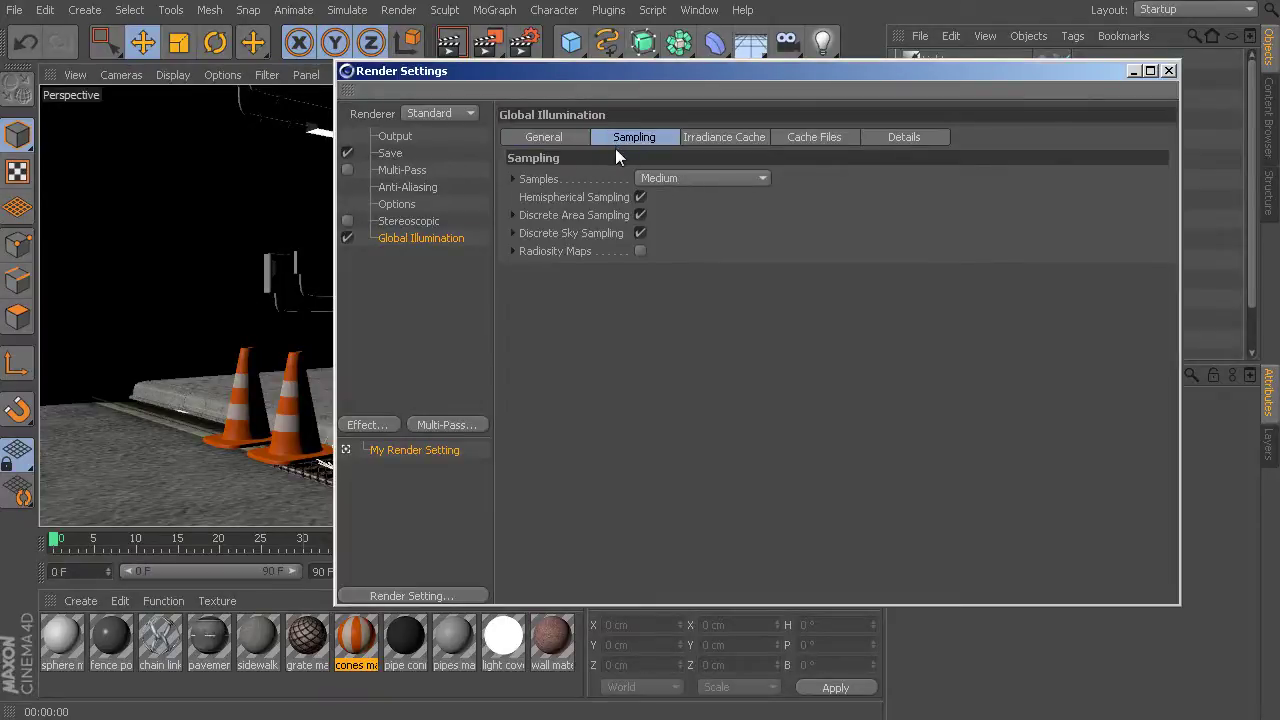
left_click(687, 178)
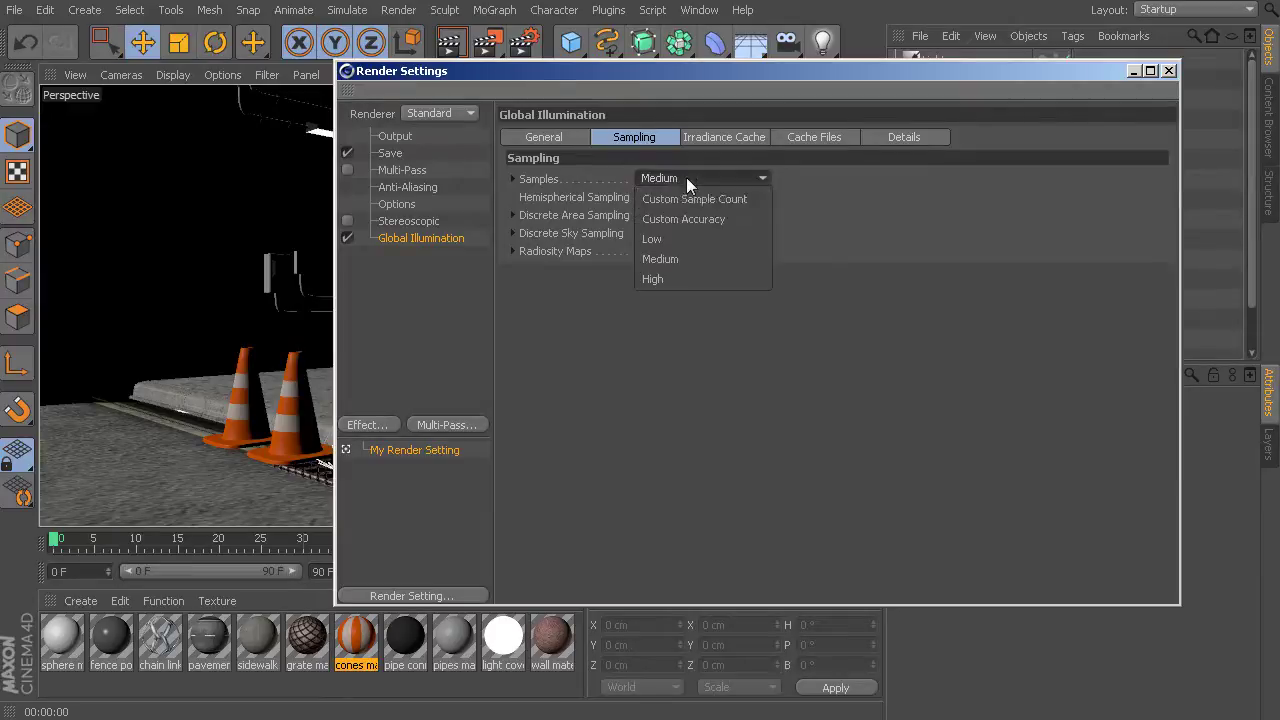
left_click(674, 260)
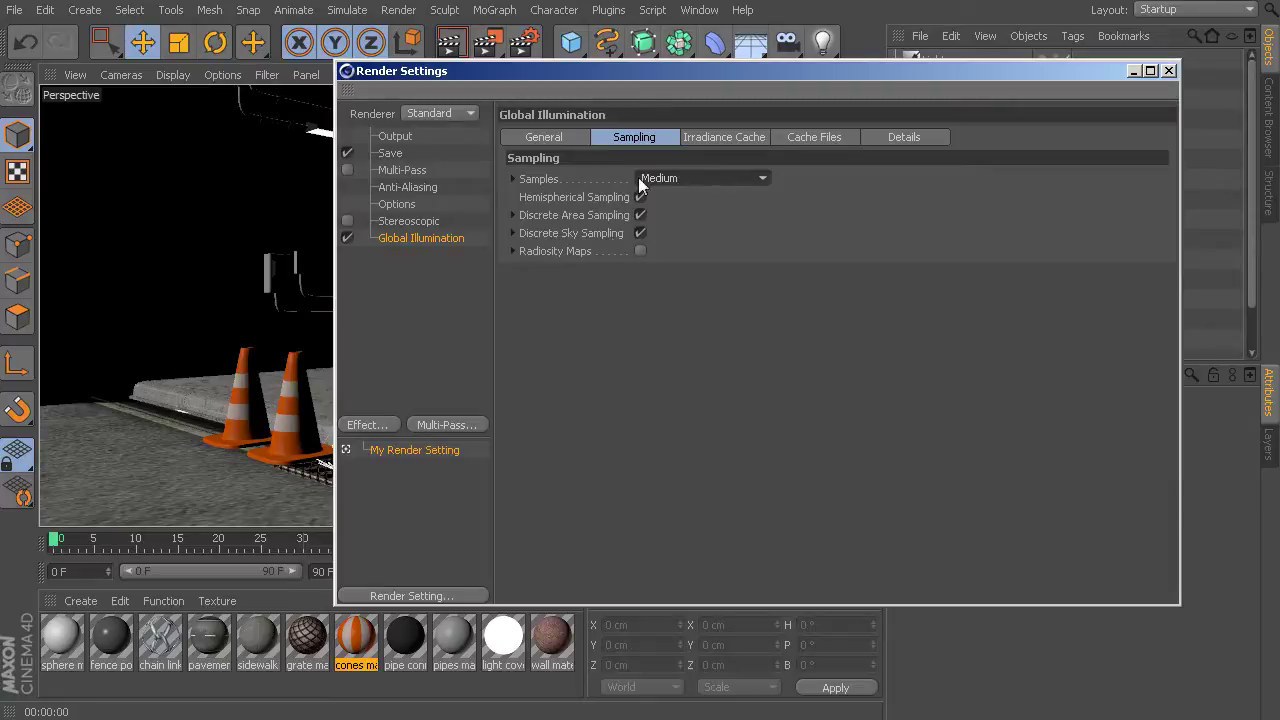
left_click(718, 142)
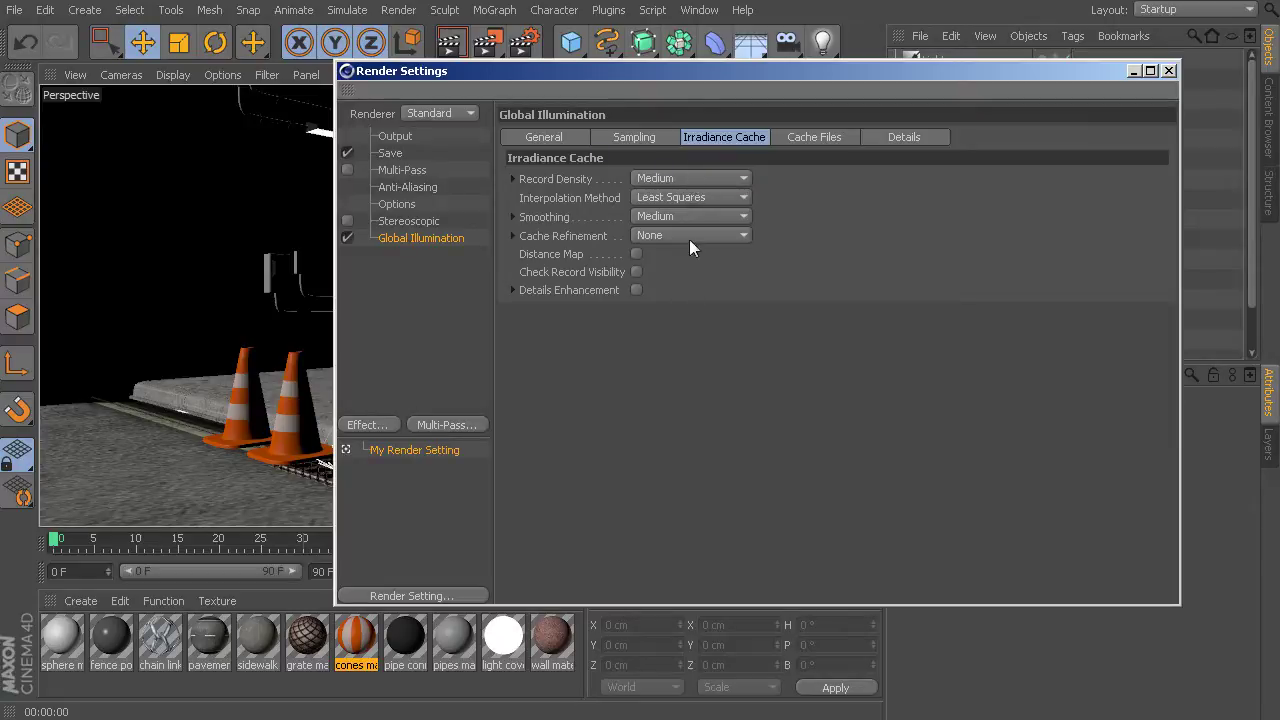
Step: Flip through the GI tabs and set GI Mode to IR + QMC (Still Image)
left_click(807, 137)
left_click(710, 137)
left_click(640, 137)
left_click(557, 137)
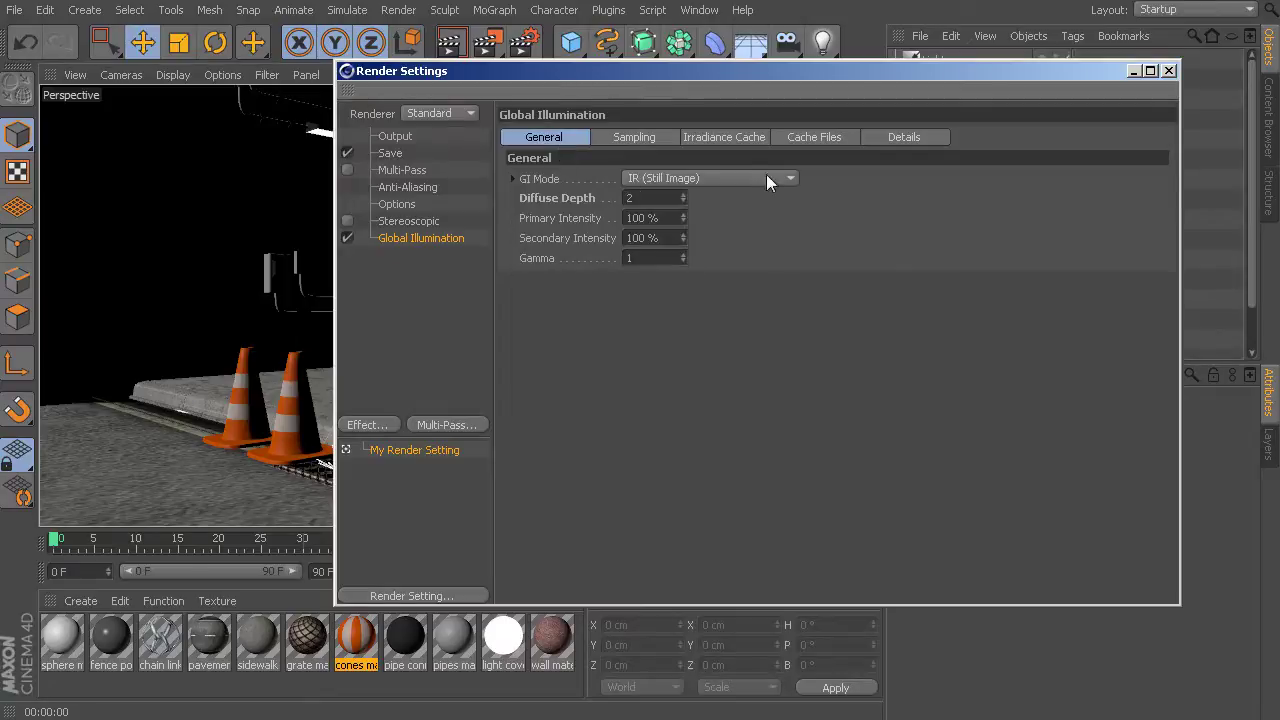
left_click(636, 182)
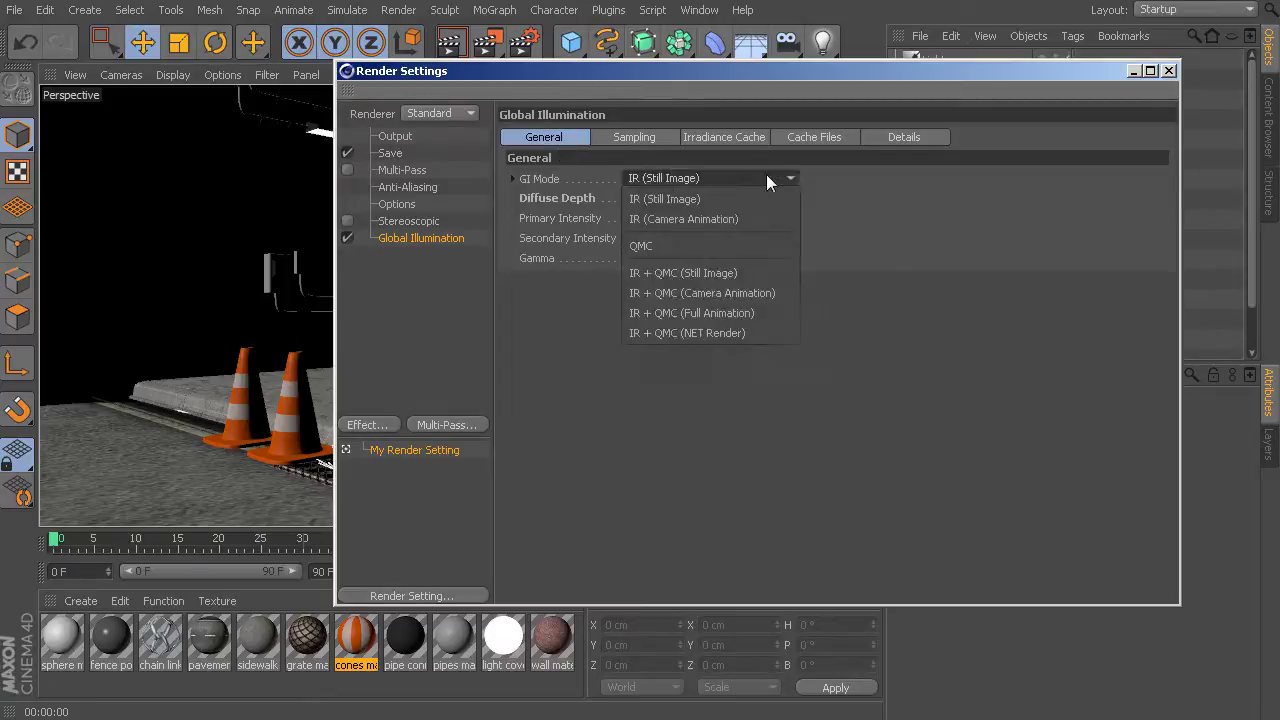
left_click(679, 273)
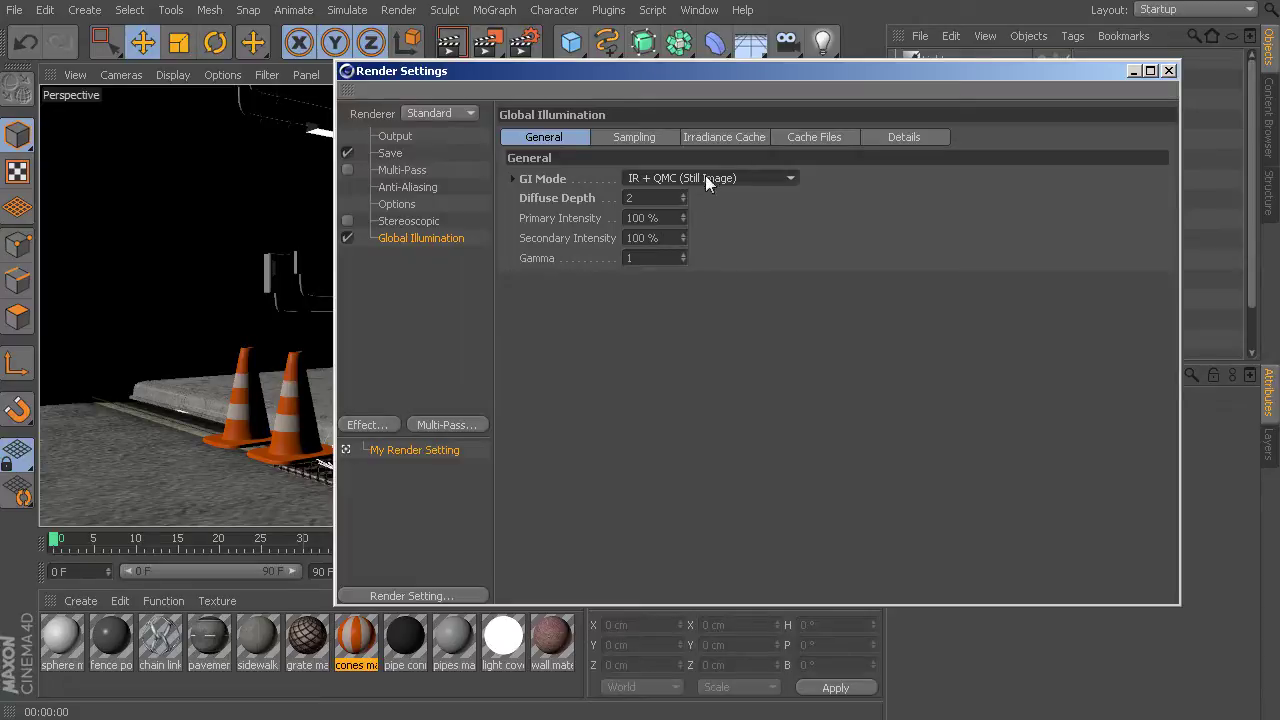
Step: Confirm Samples stay at Medium and return to the Irradiance Cache page
left_click(639, 137)
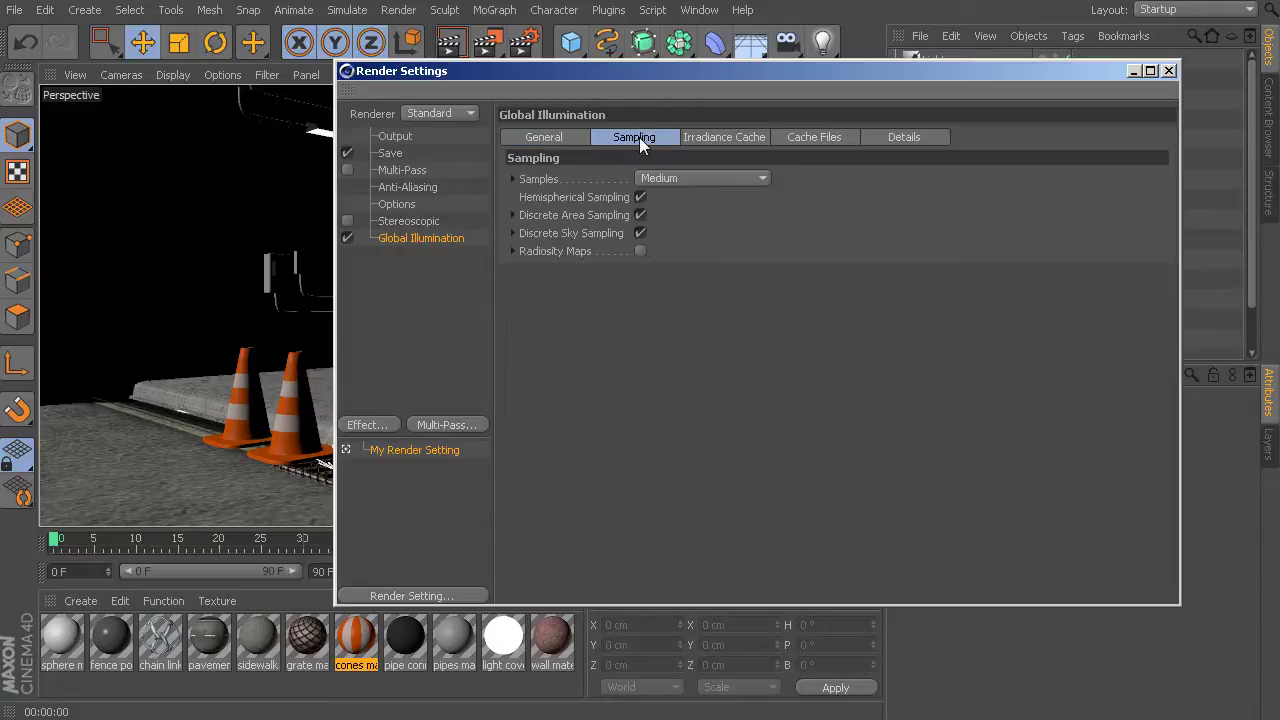
left_click(687, 178)
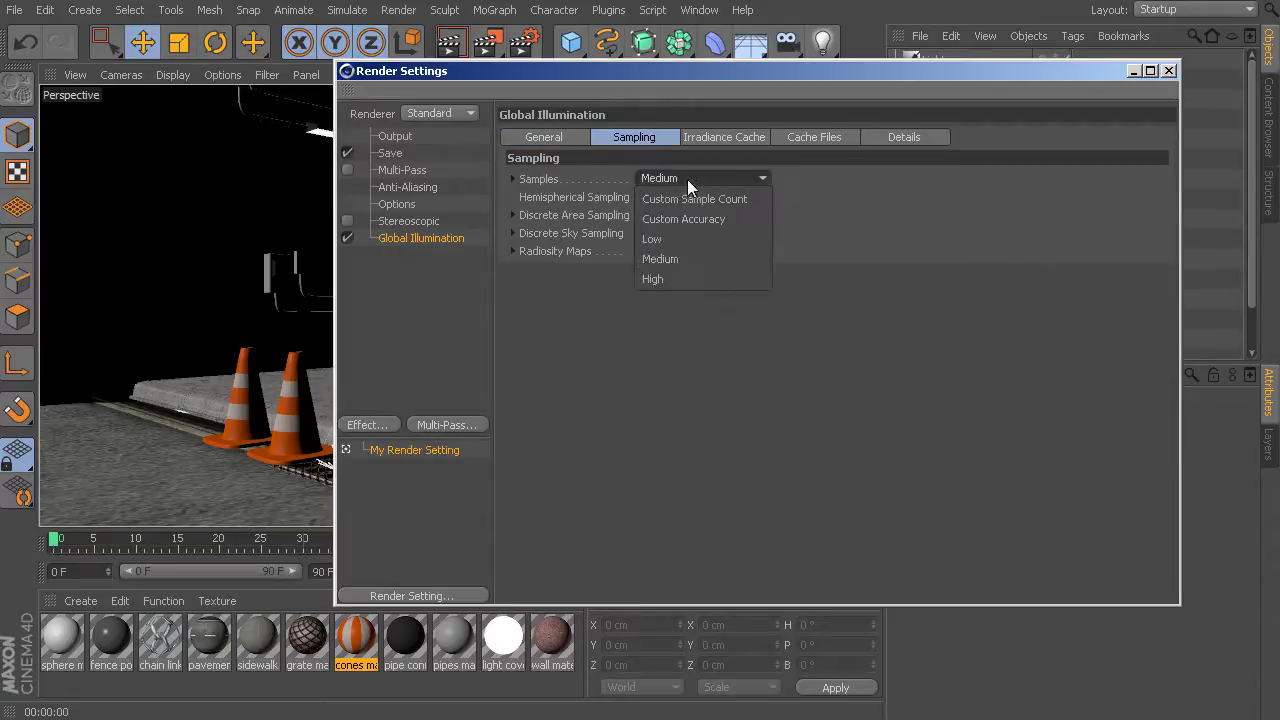
left_click(670, 257)
left_click(717, 137)
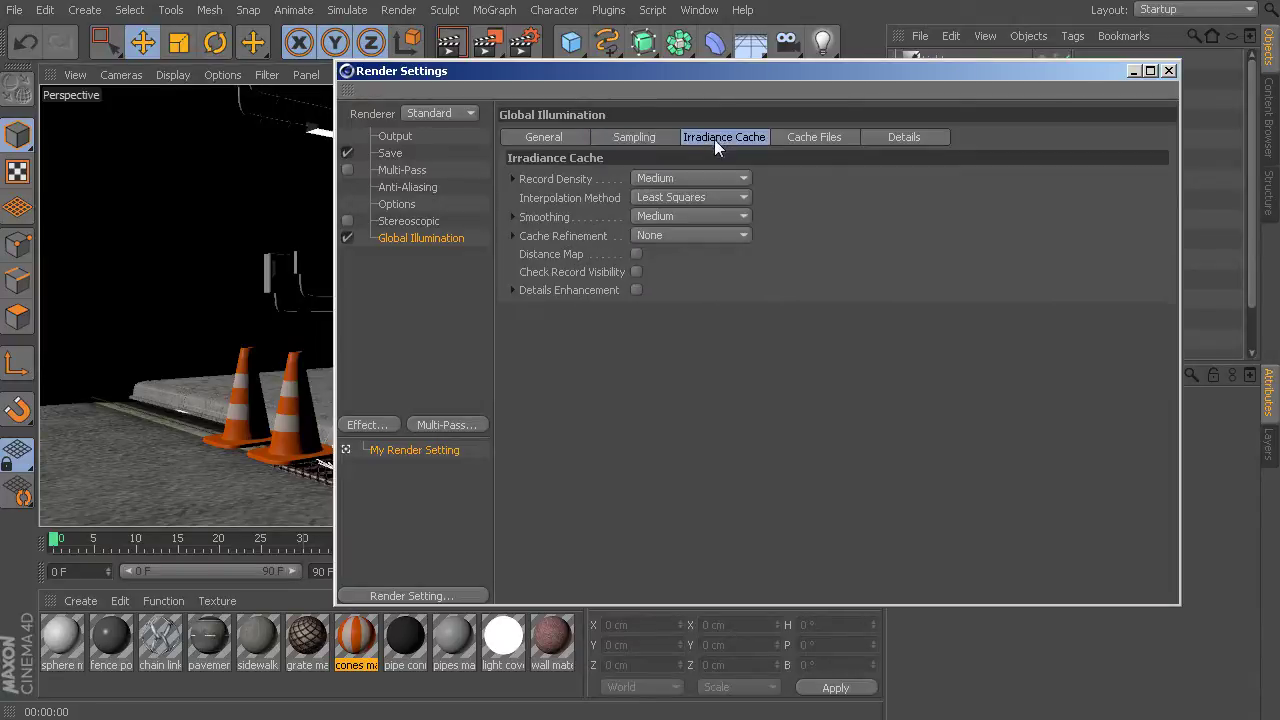
left_click(641, 47)
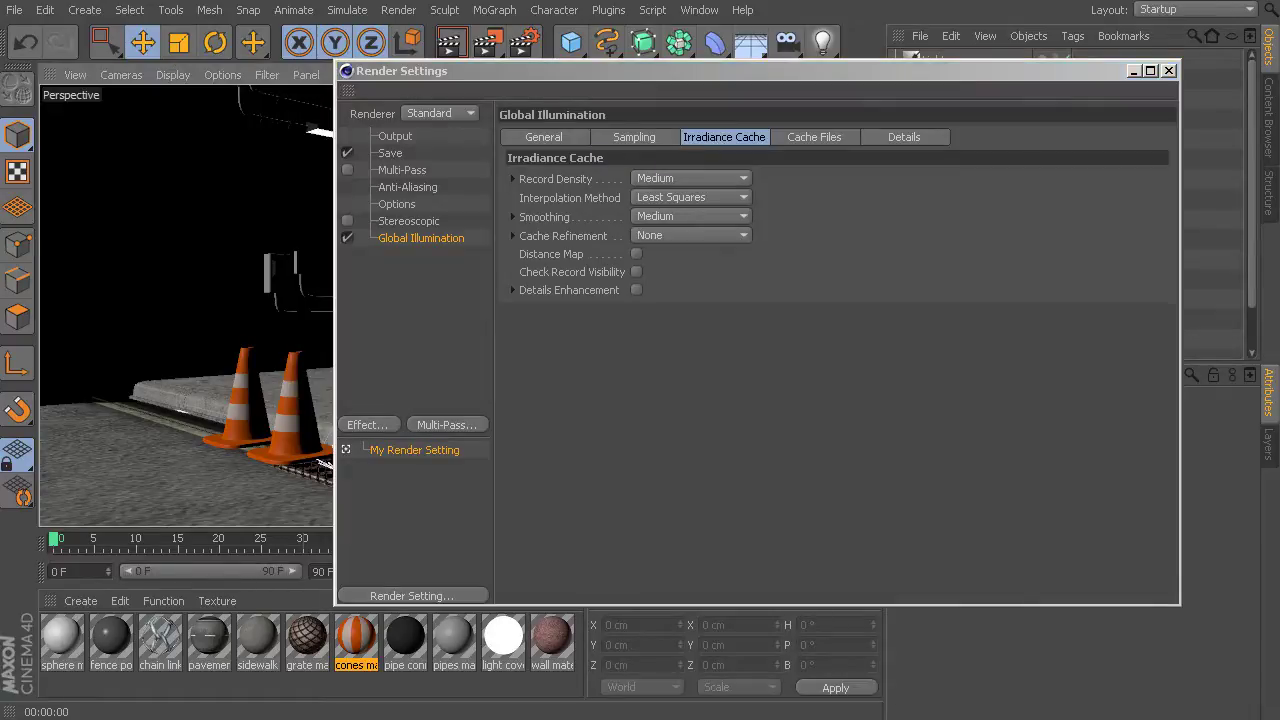
Step: Render with IR + QMC and toggle between the 00:00:21 and 00:00:16 history entries
key("shift+r")
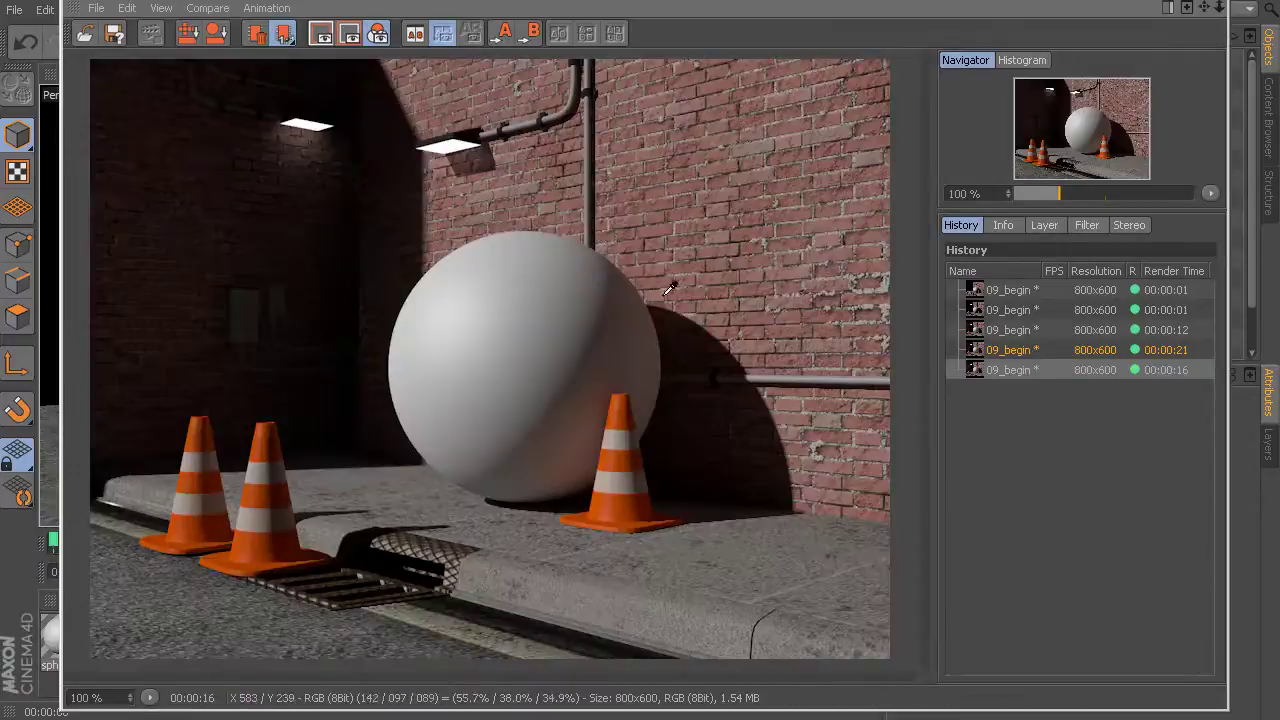
left_click(1020, 350)
left_click(1020, 368)
left_click(1023, 350)
left_click(1020, 369)
left_click(1015, 350)
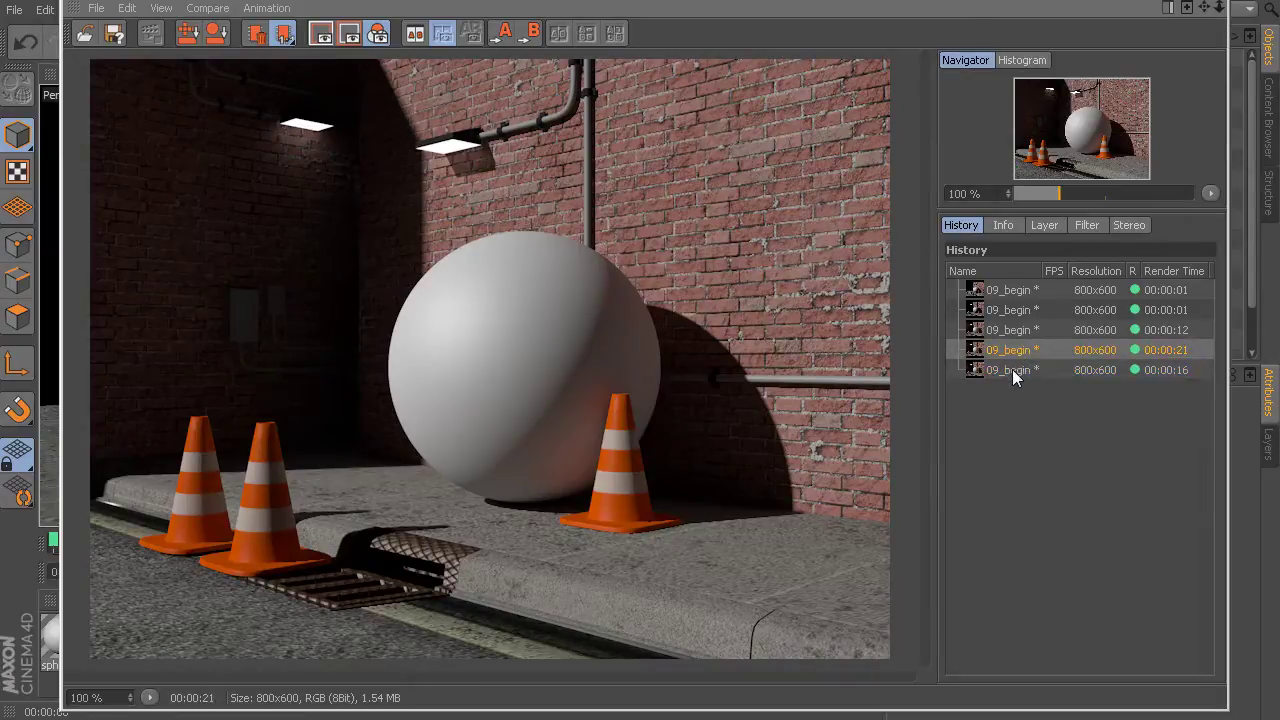
Step: Reopen Render Settings to confirm IR + QMC (Still Image) with Diffuse Depth 2
key("ctrl+b")
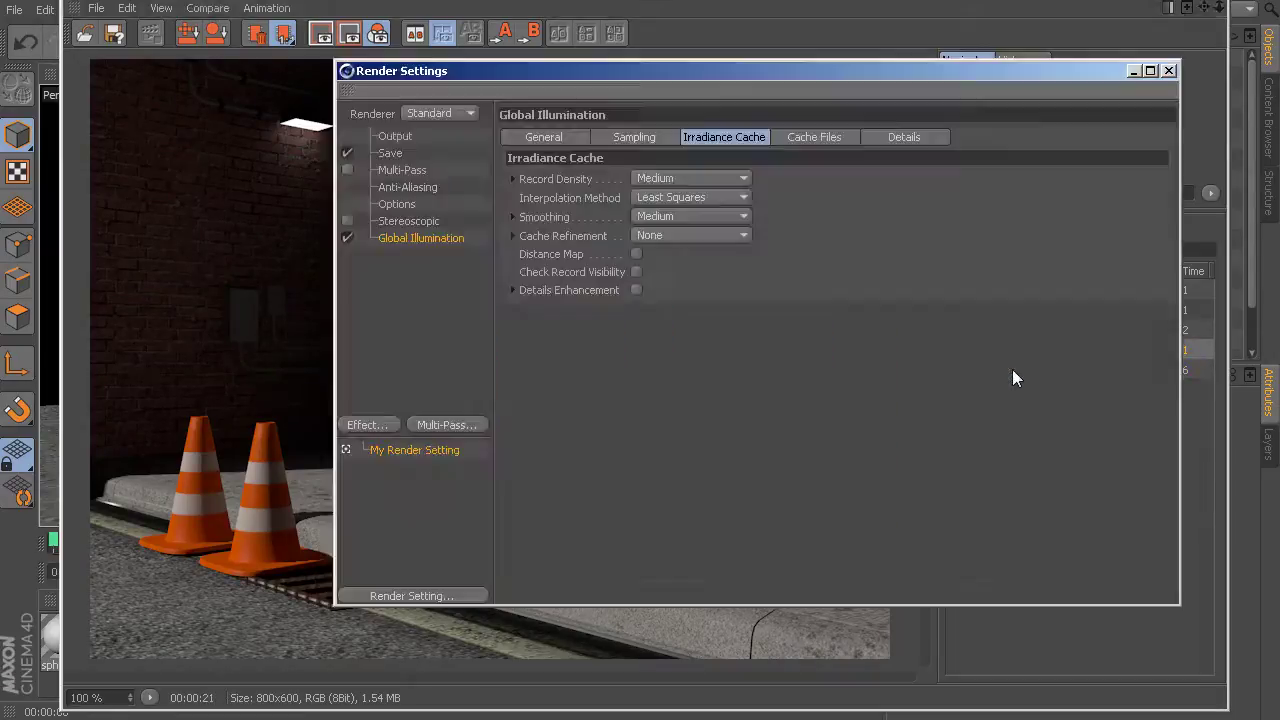
left_click(548, 137)
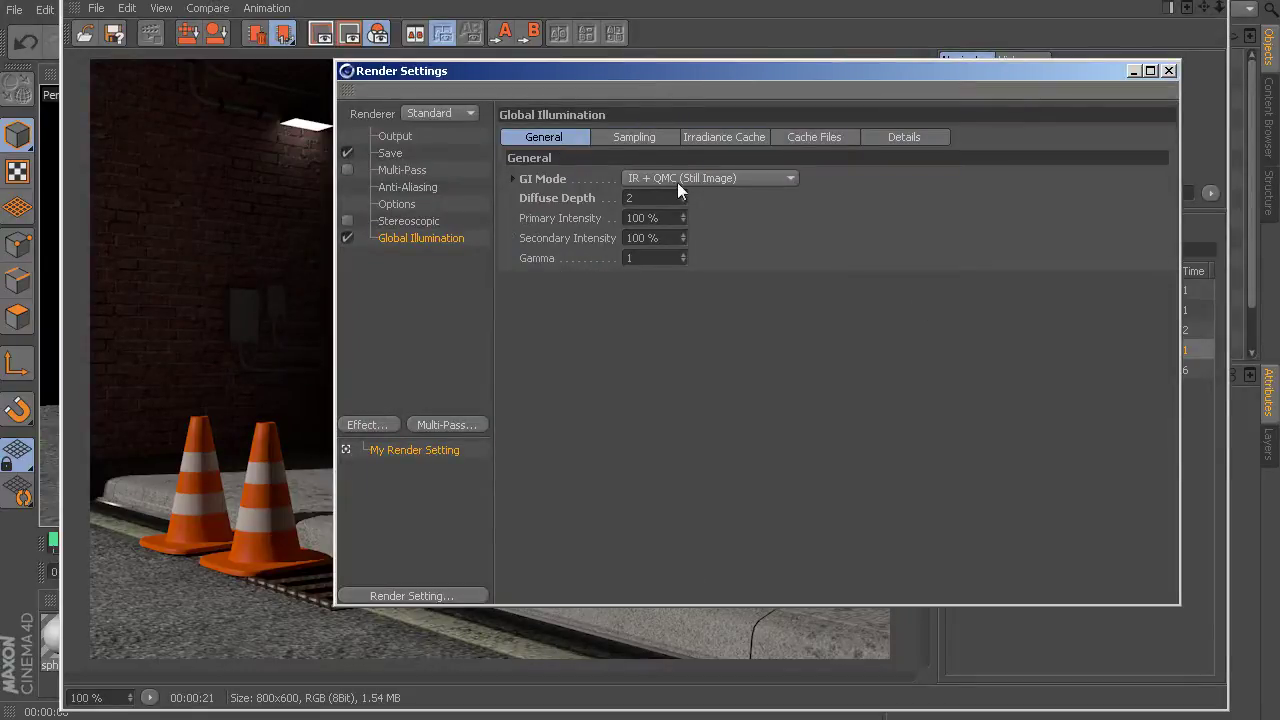
key("Escape")
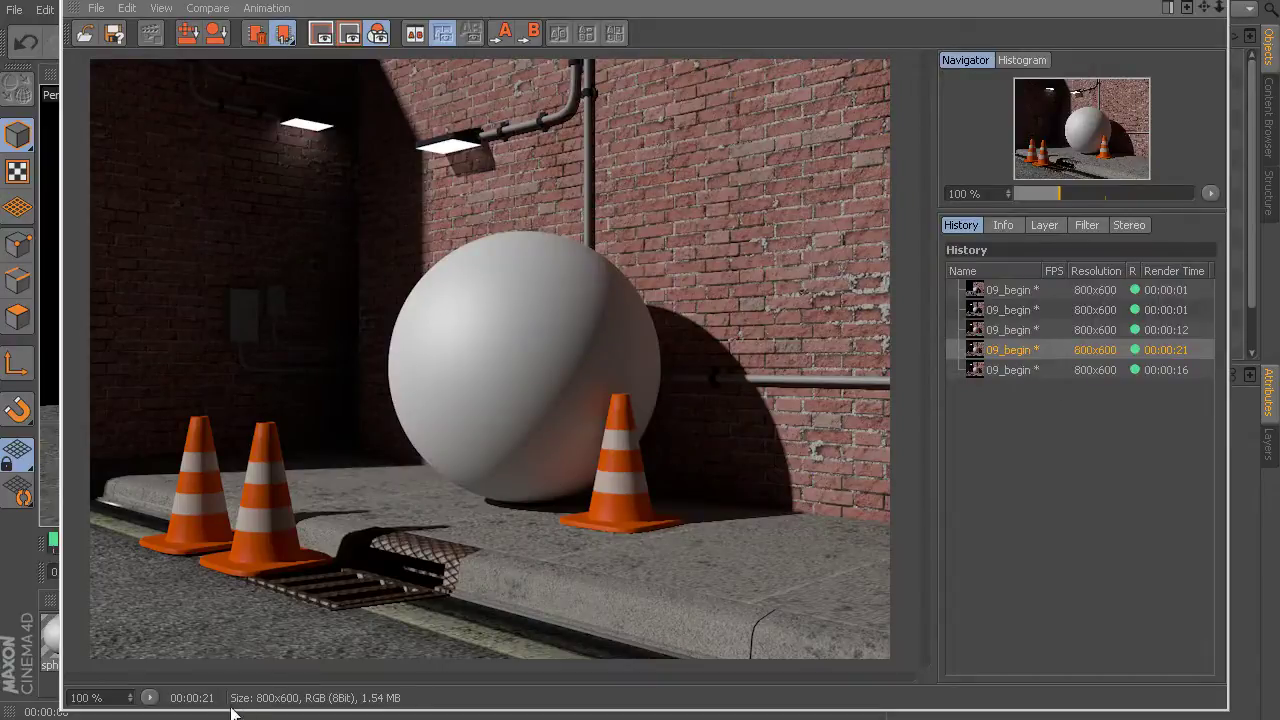
Step: Flip between the 16- and 21-second renders, ending on the 00:00:16 one
key("Down")
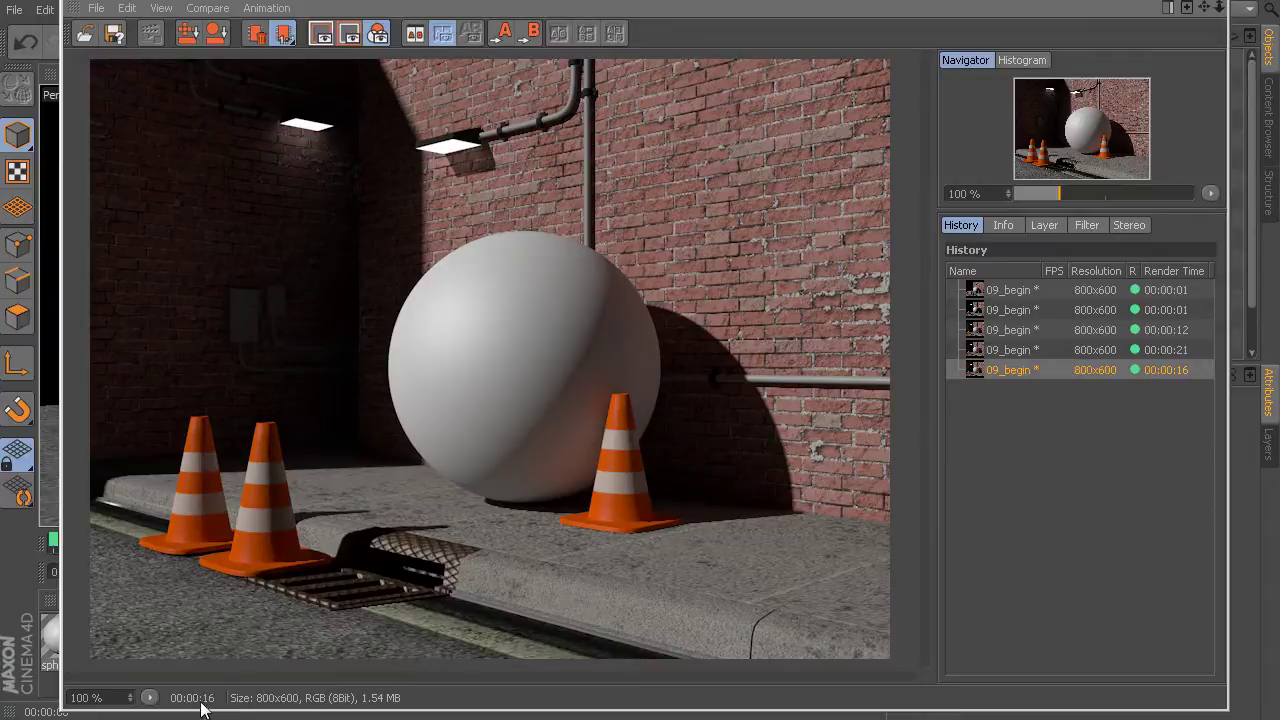
key("Up")
key("Down")
key("Up")
key("Down")
key("Up")
key("Down")
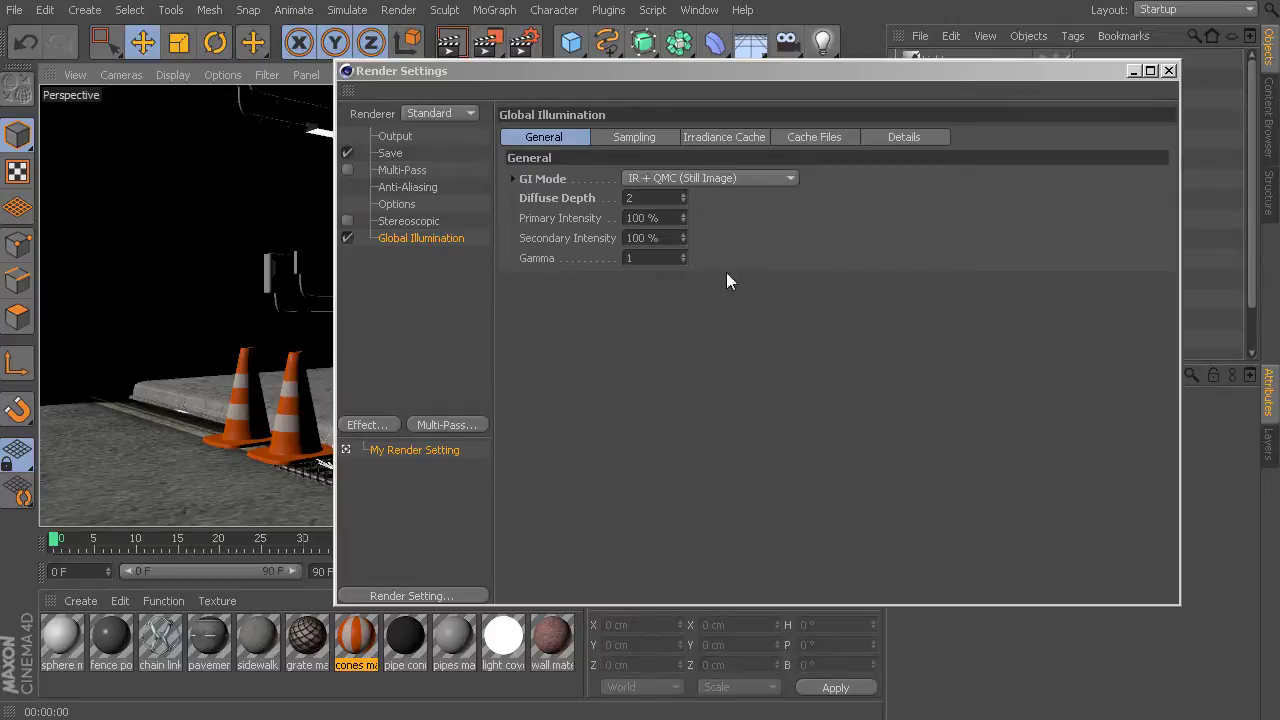
Step: Expand Discrete Area Sampling, Discrete Sky Sampling and Radiosity Maps, then view Irradiance Cache
left_click(635, 138)
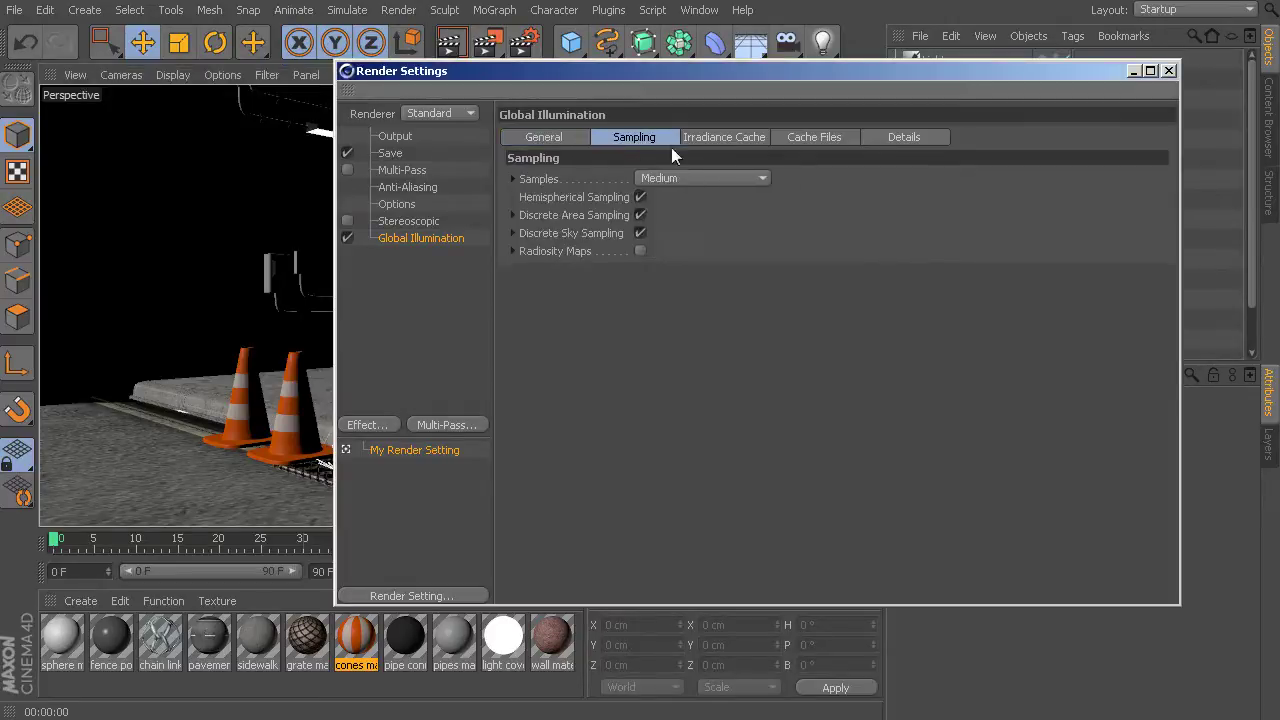
left_click(512, 216)
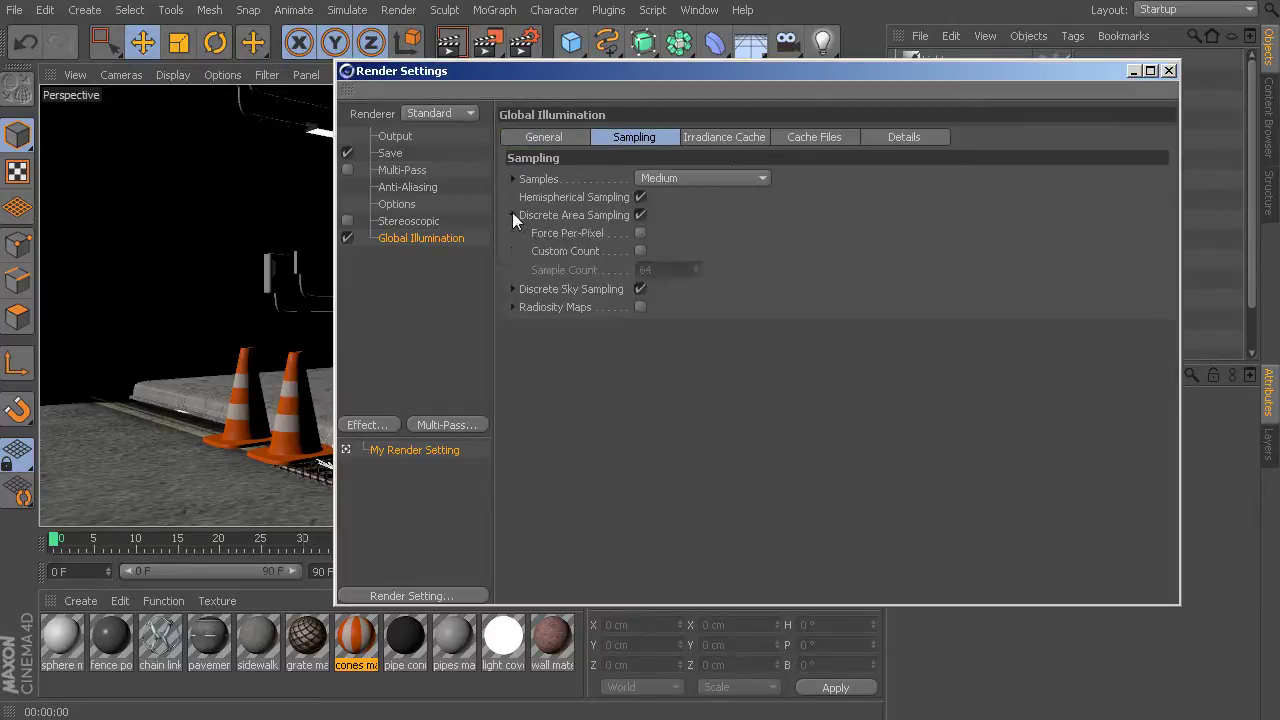
left_click(513, 289)
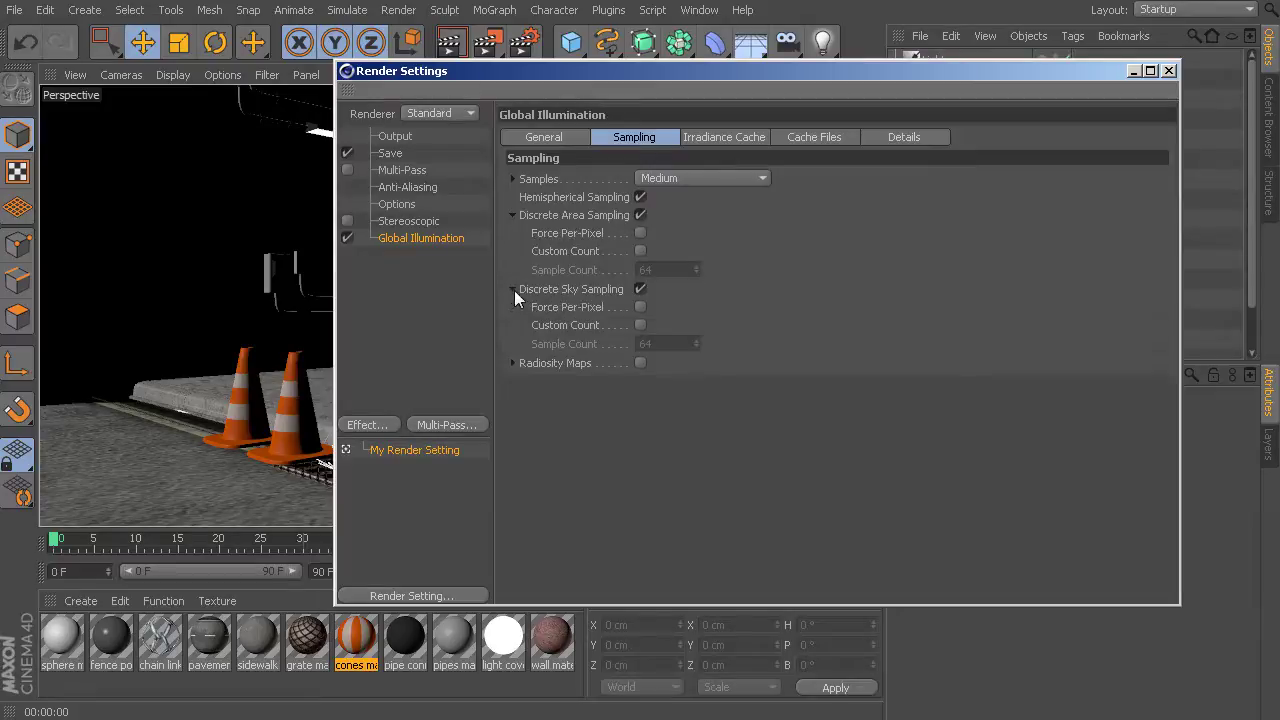
left_click(512, 363)
left_click(730, 138)
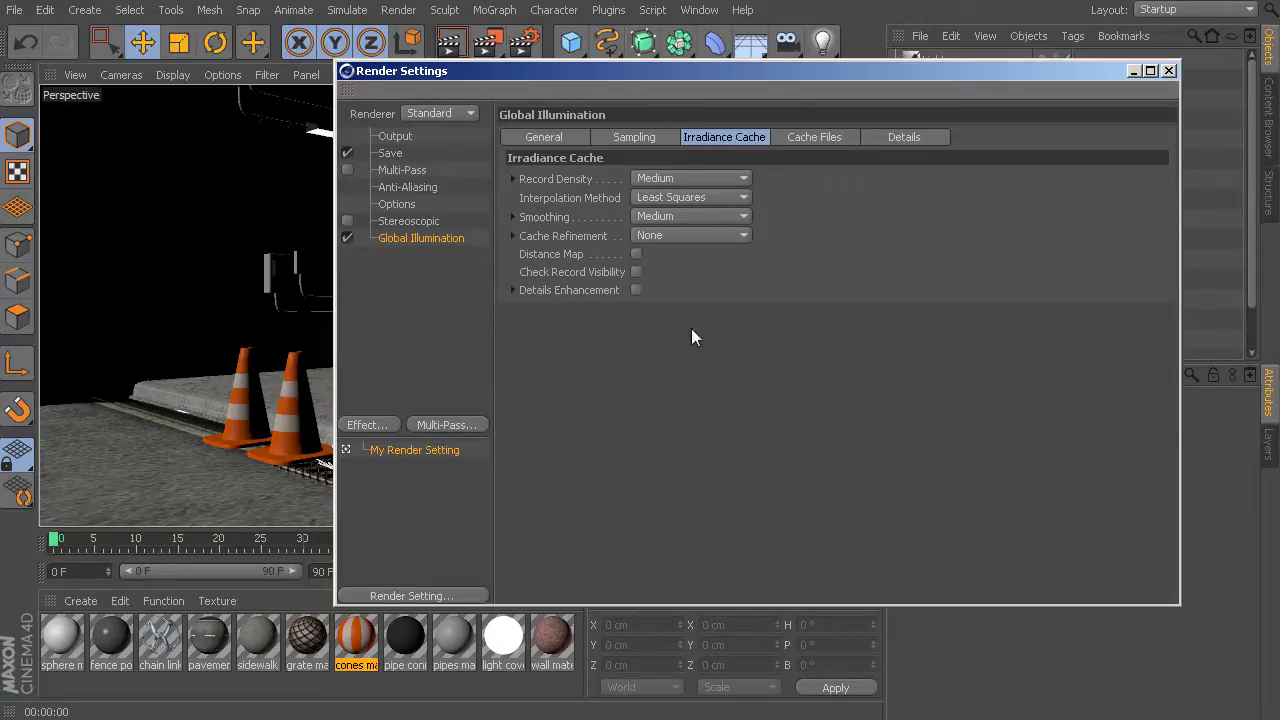
Step: Close Render Settings and bring up the Picture Viewer from the Window menu to review past renders
left_click(1169, 71)
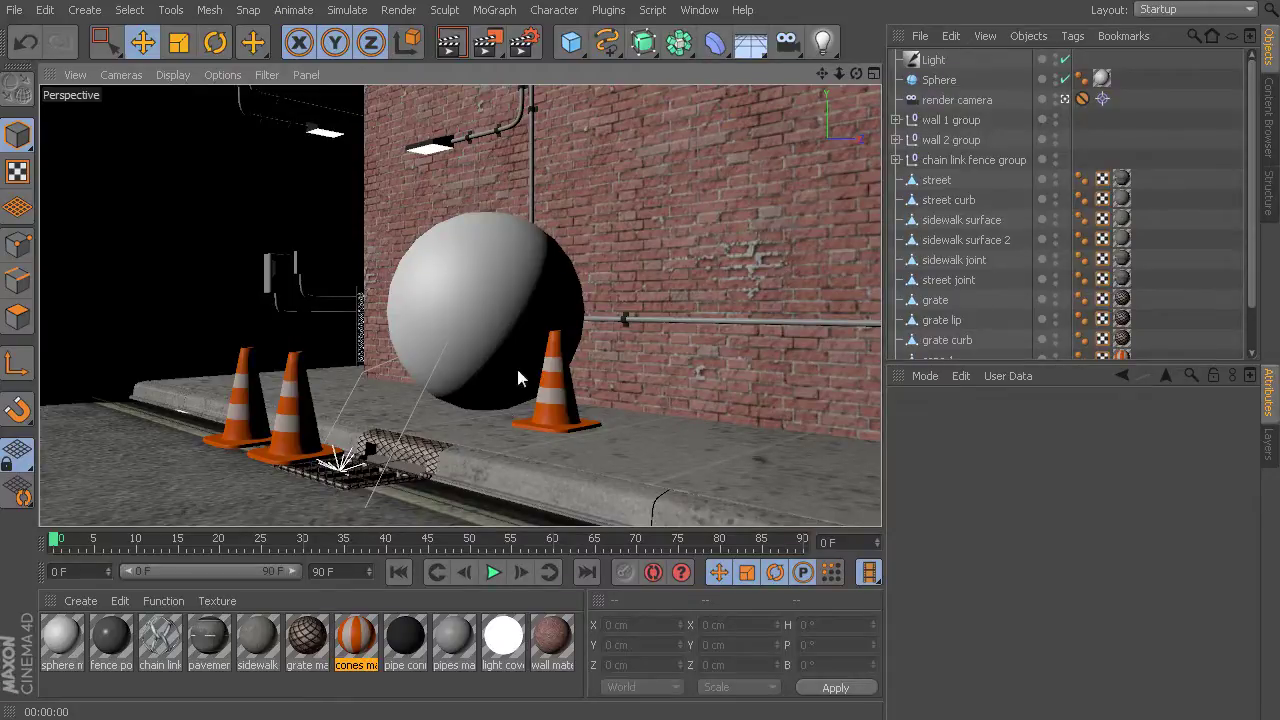
left_click(699, 10)
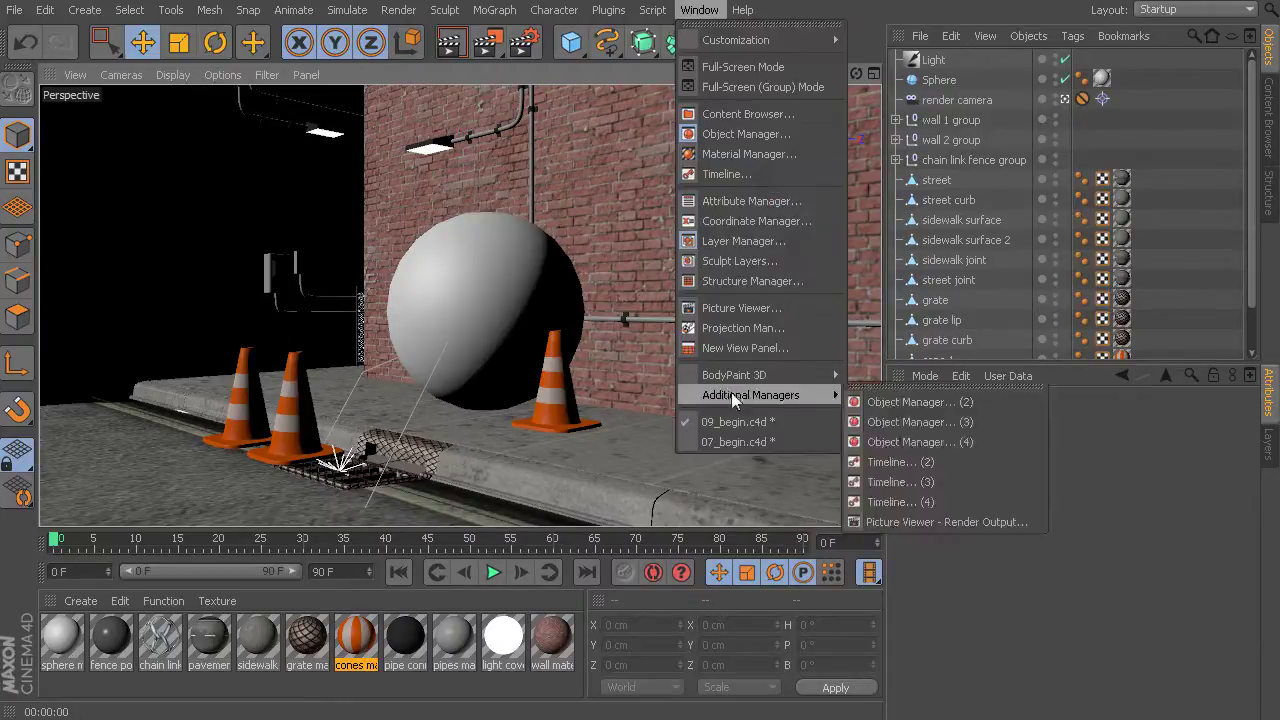
left_click(767, 310)
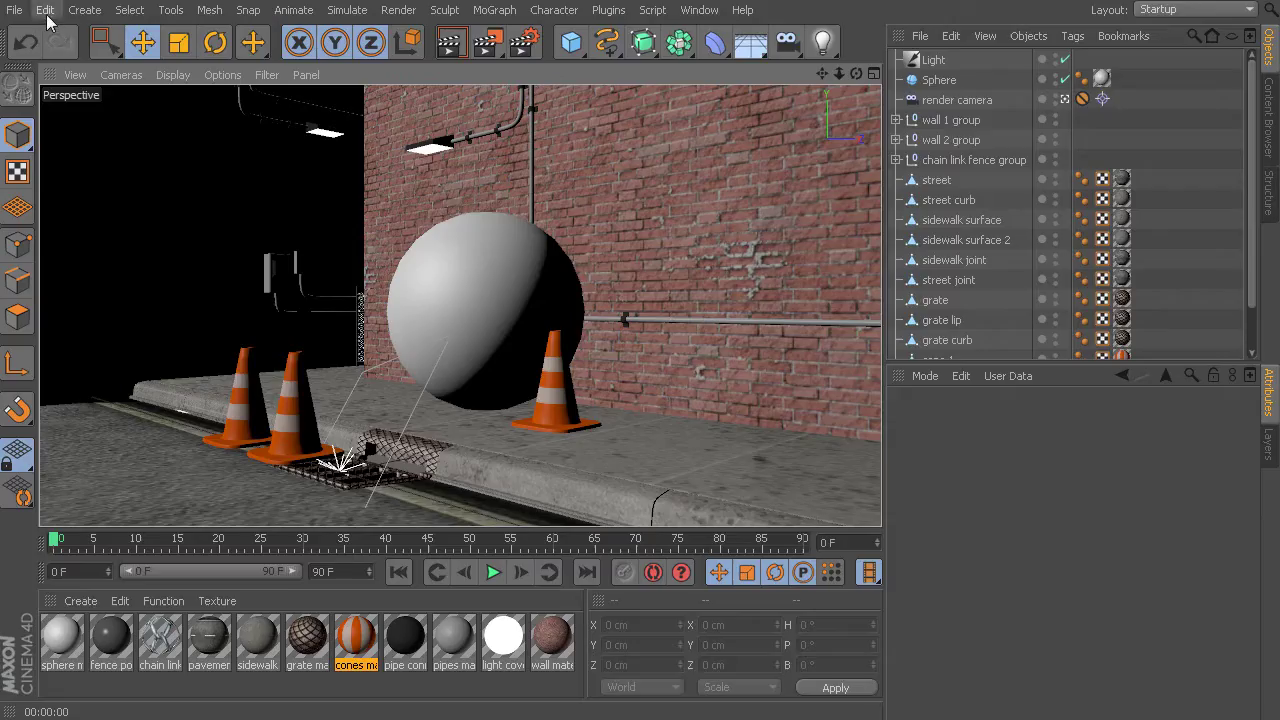
Step: Close the Picture Viewer and add a Sky object via Create > Environment > Sky
left_click(45, 10)
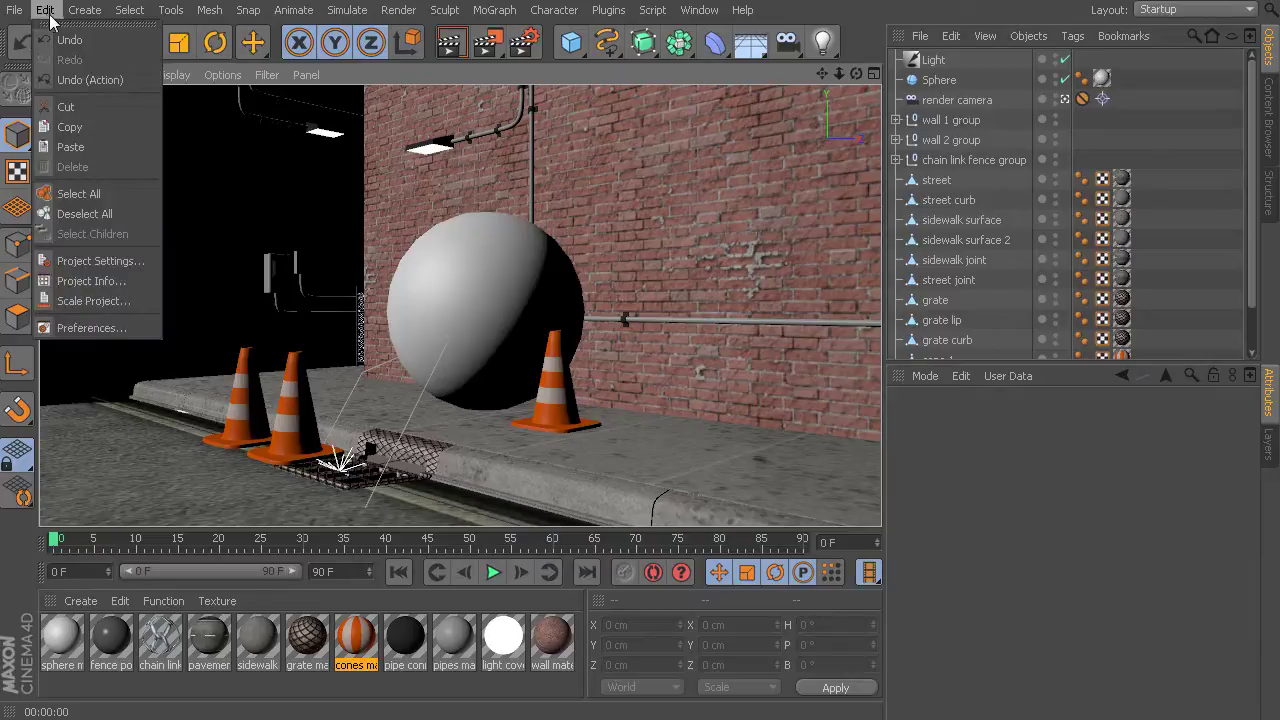
mouse_move(76, 14)
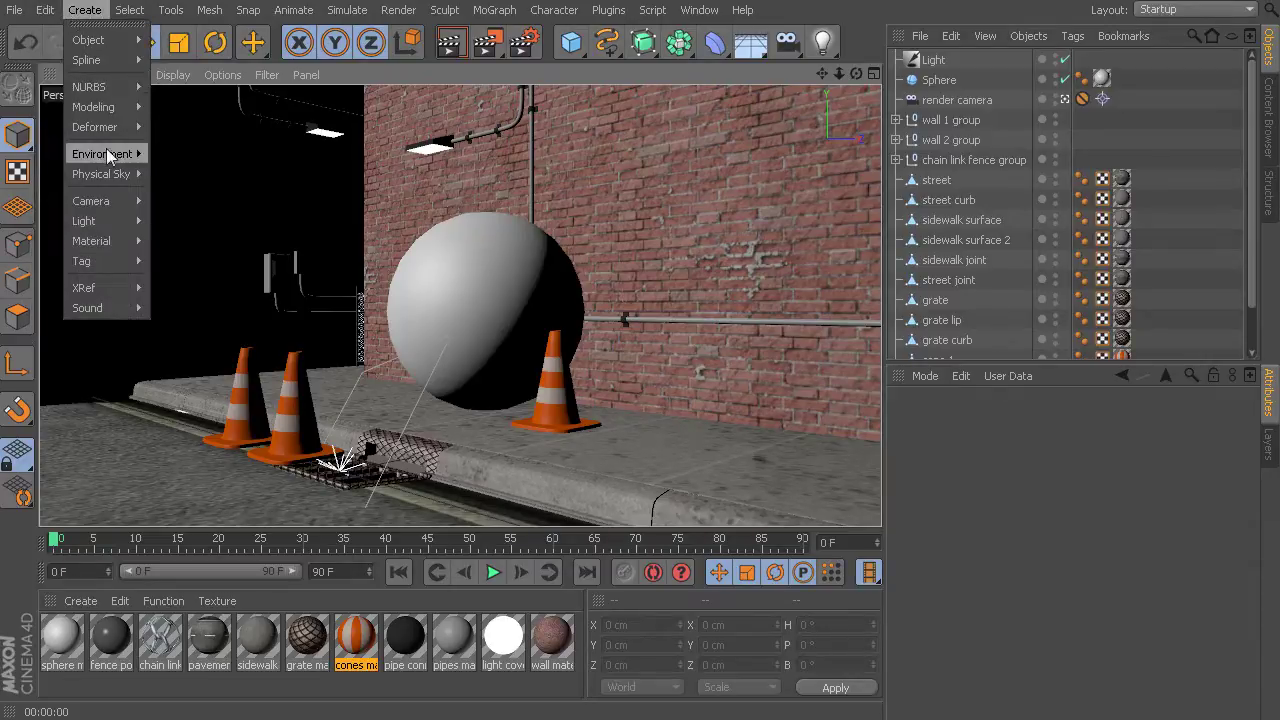
mouse_move(103, 155)
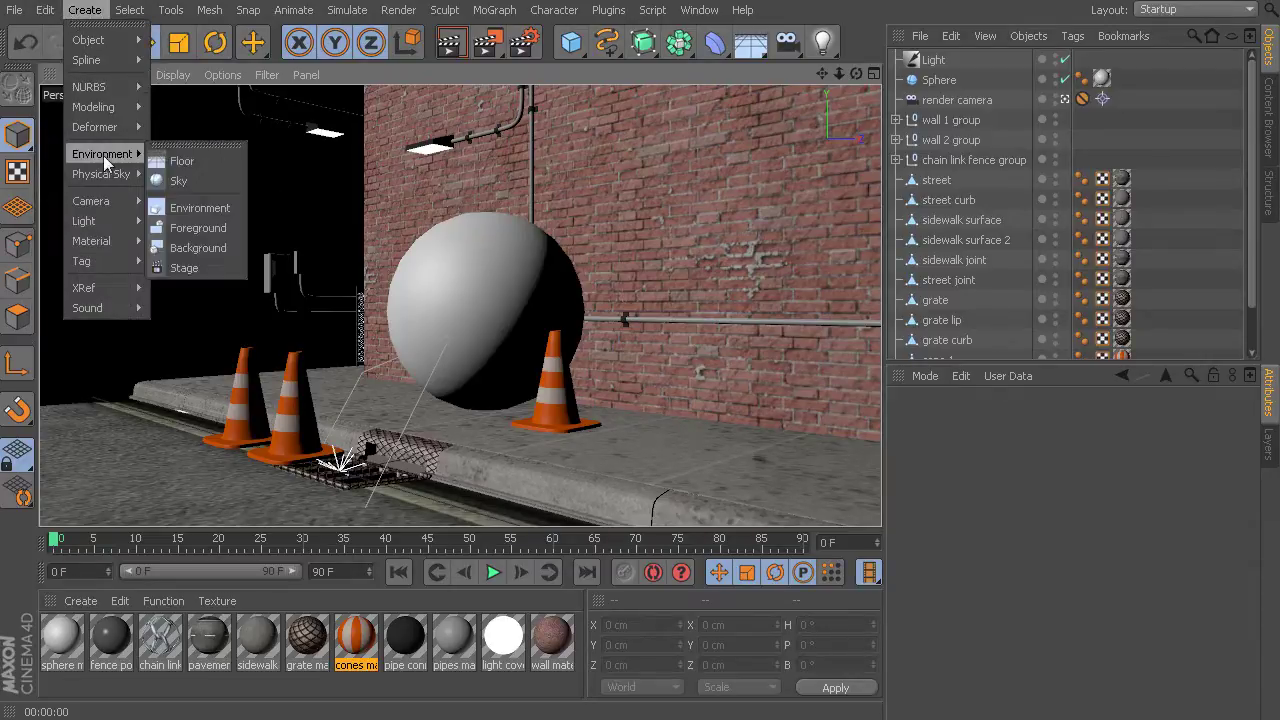
left_click(208, 183)
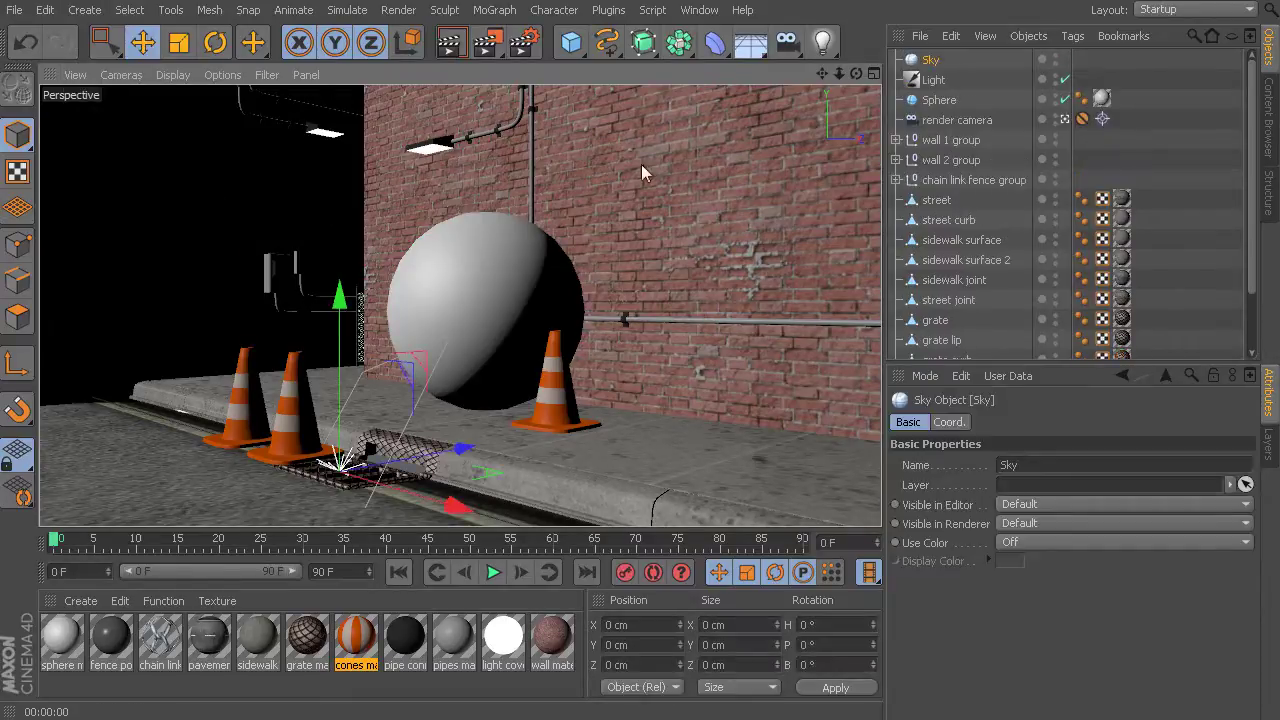
Step: Render the alley with the new Sky and flip between it and the previous render in History
key("shift+r")
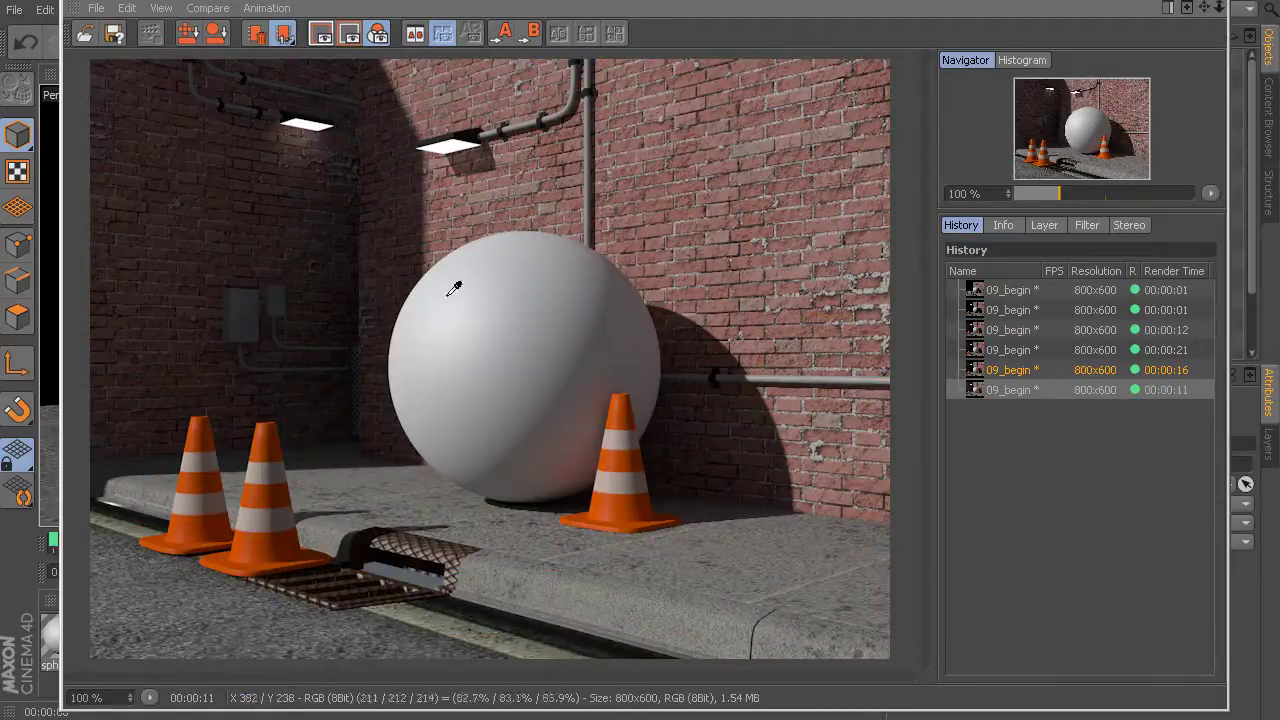
left_click(1010, 370)
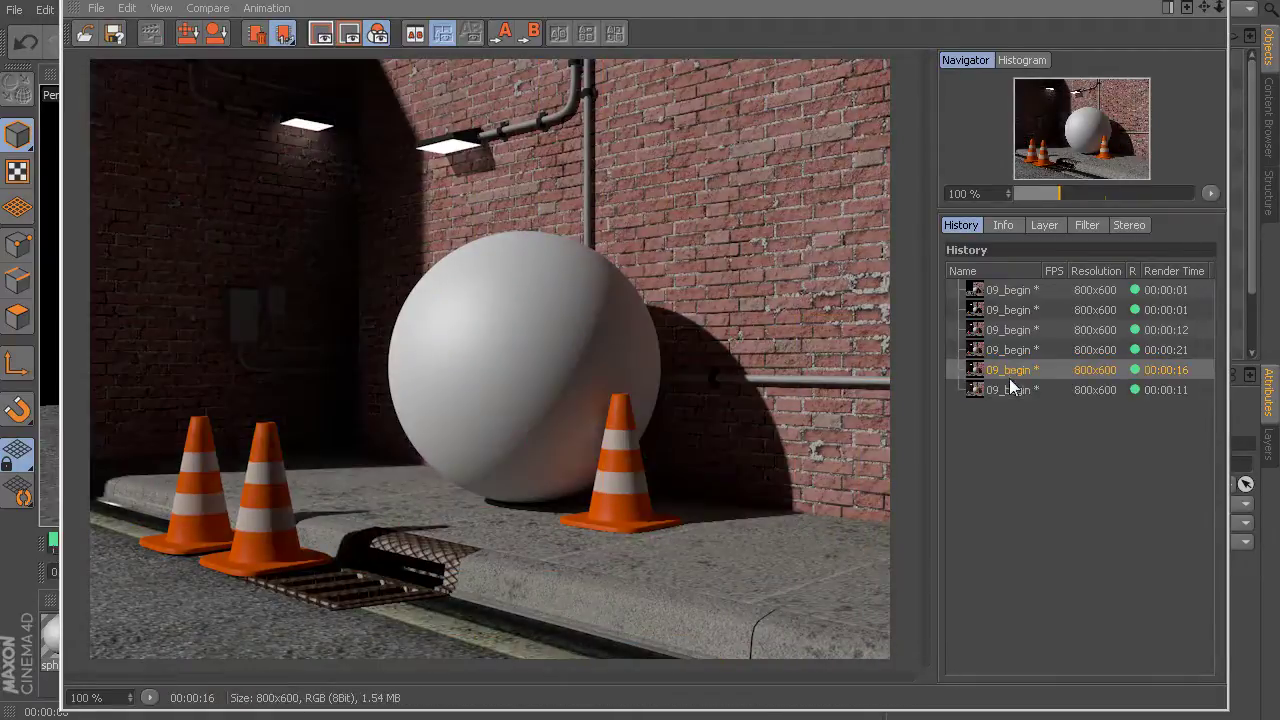
key("Down")
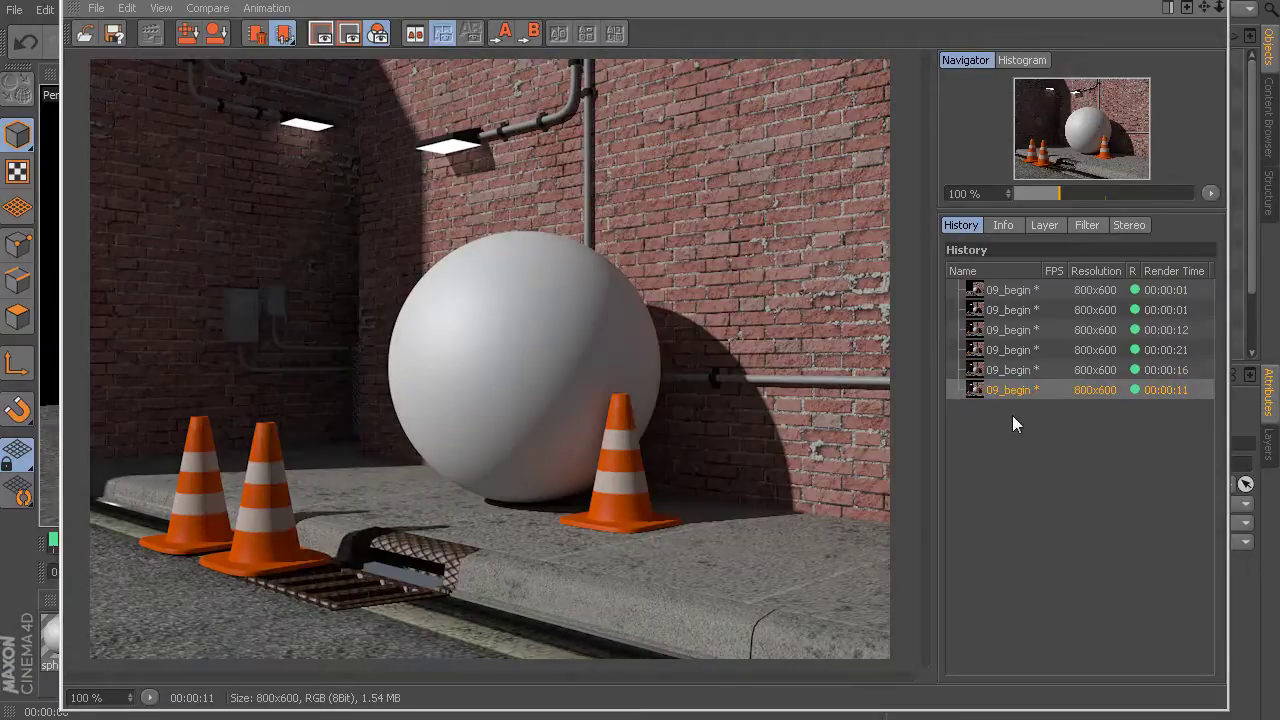
key("Up")
key("Down")
Step: Create a new default material named Mat and apply it to the Sky object
left_click(1219, 7)
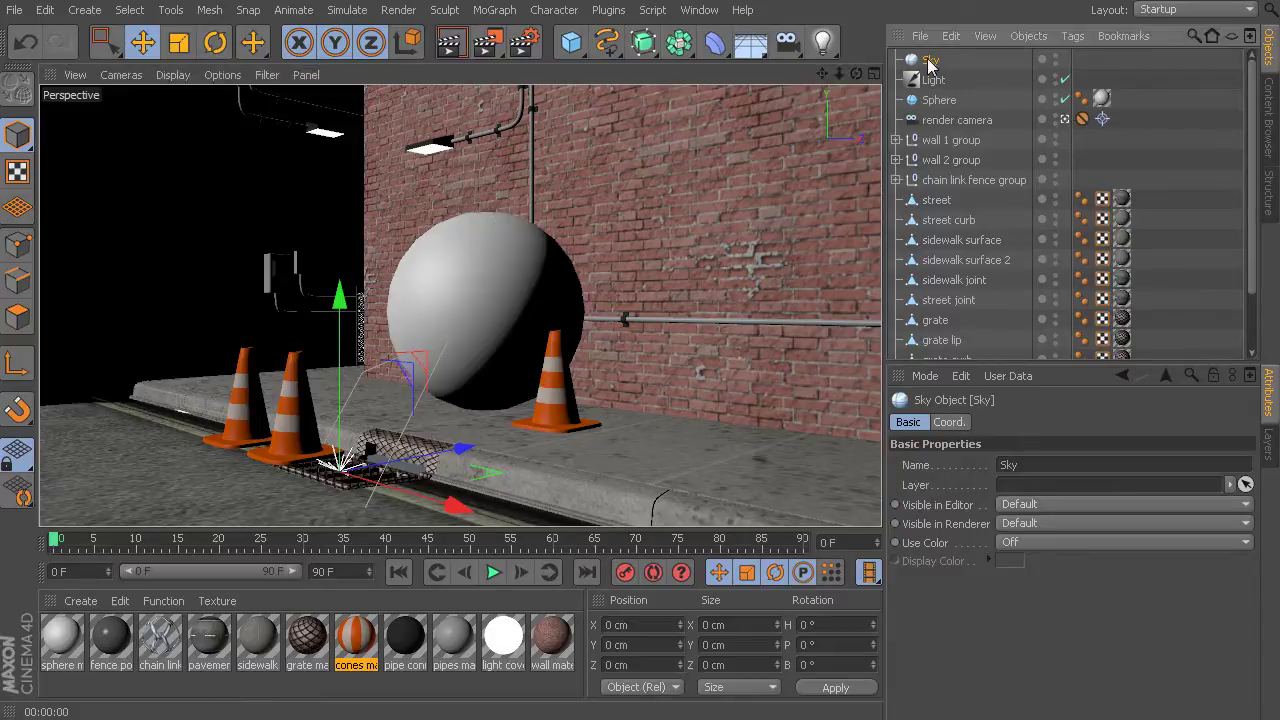
left_click(948, 422)
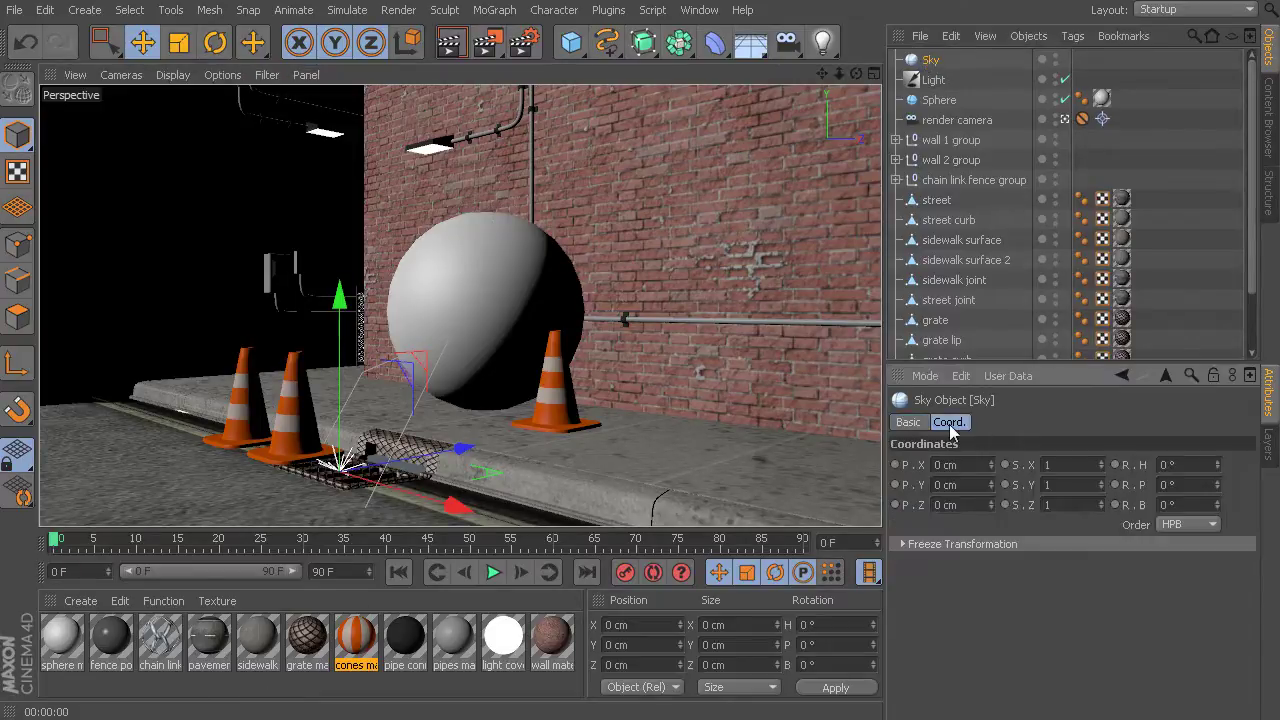
left_click(905, 424)
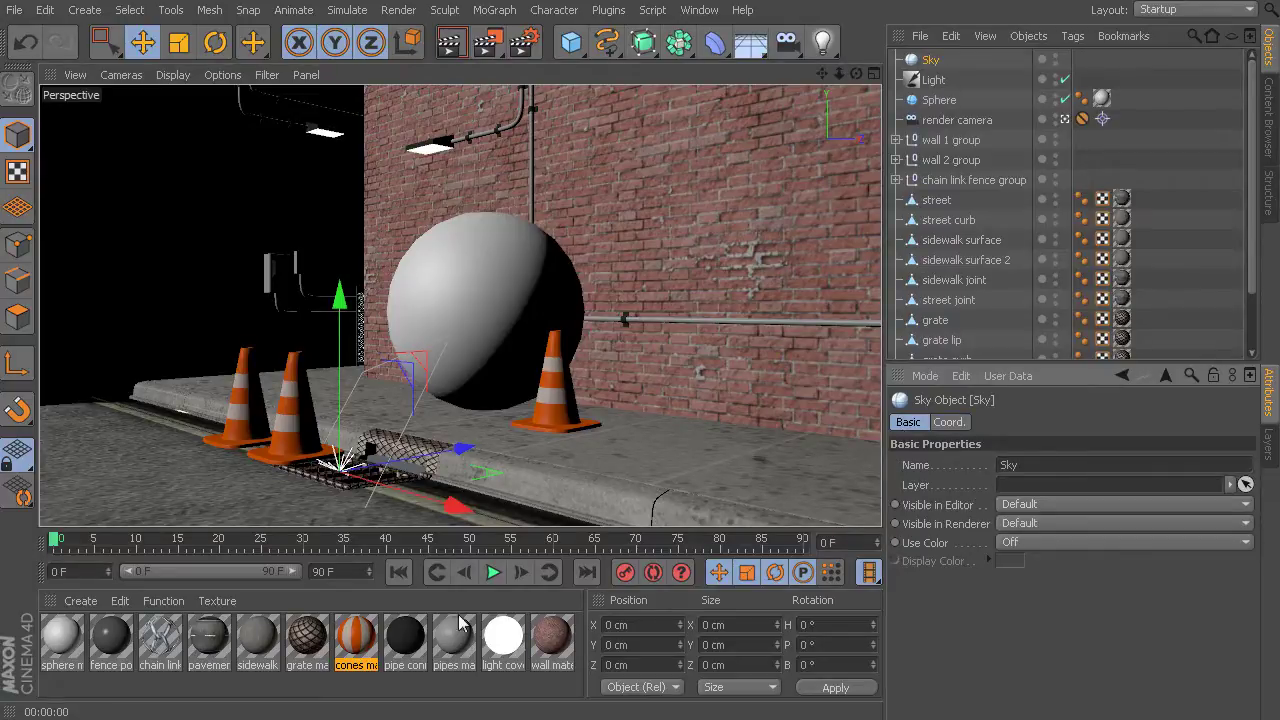
double_click(430, 690)
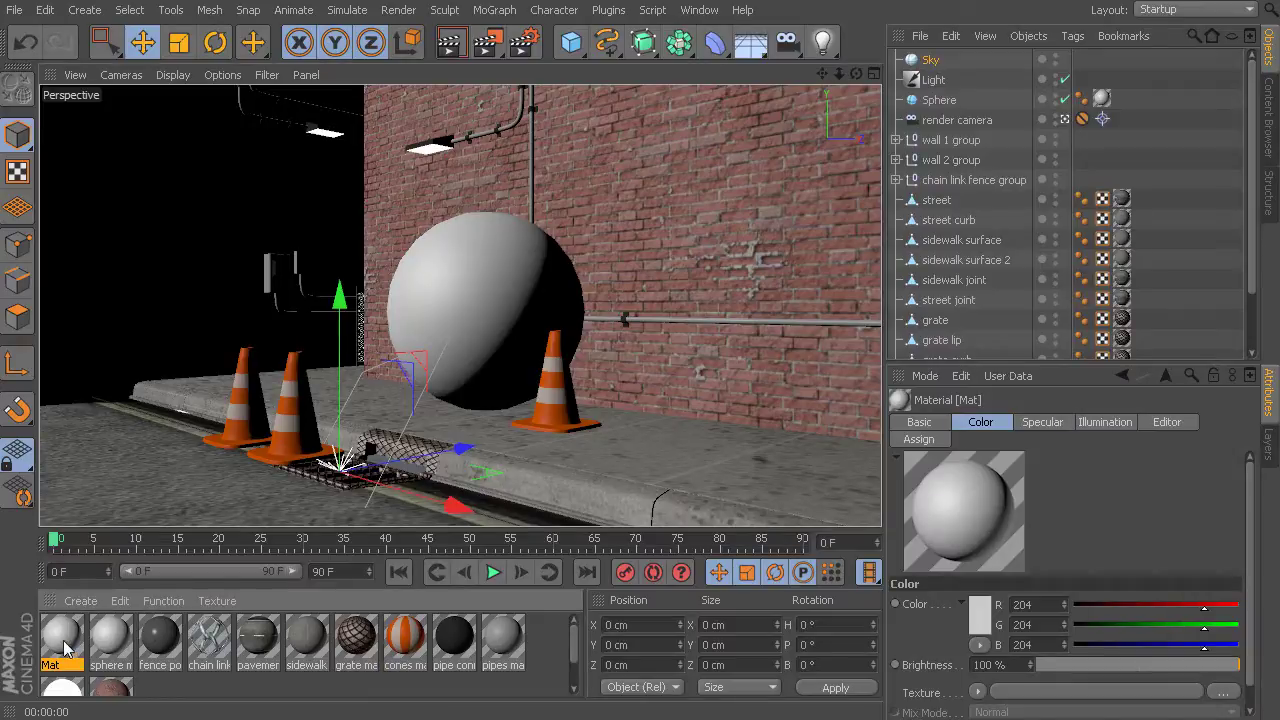
left_click_drag(63, 650, 931, 63)
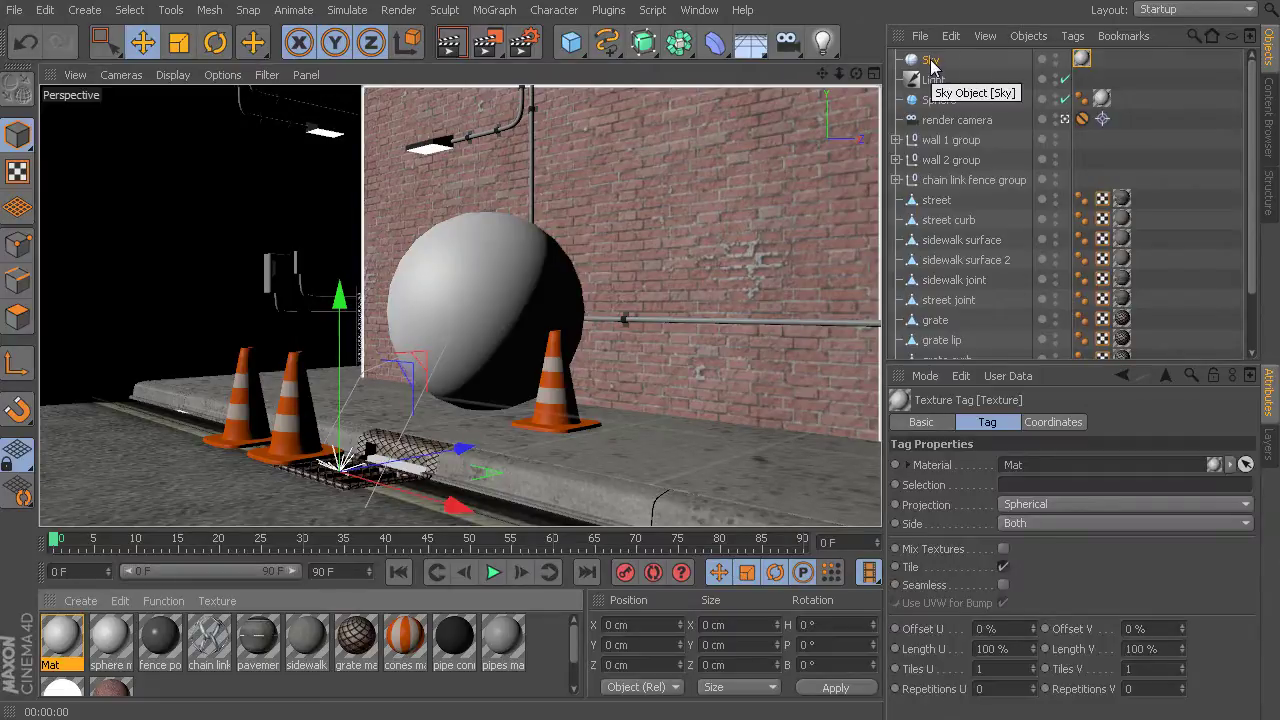
Step: Set the Sky's Mat material colour to cyan blue, R 41, G 160, B 189
left_click(1081, 60)
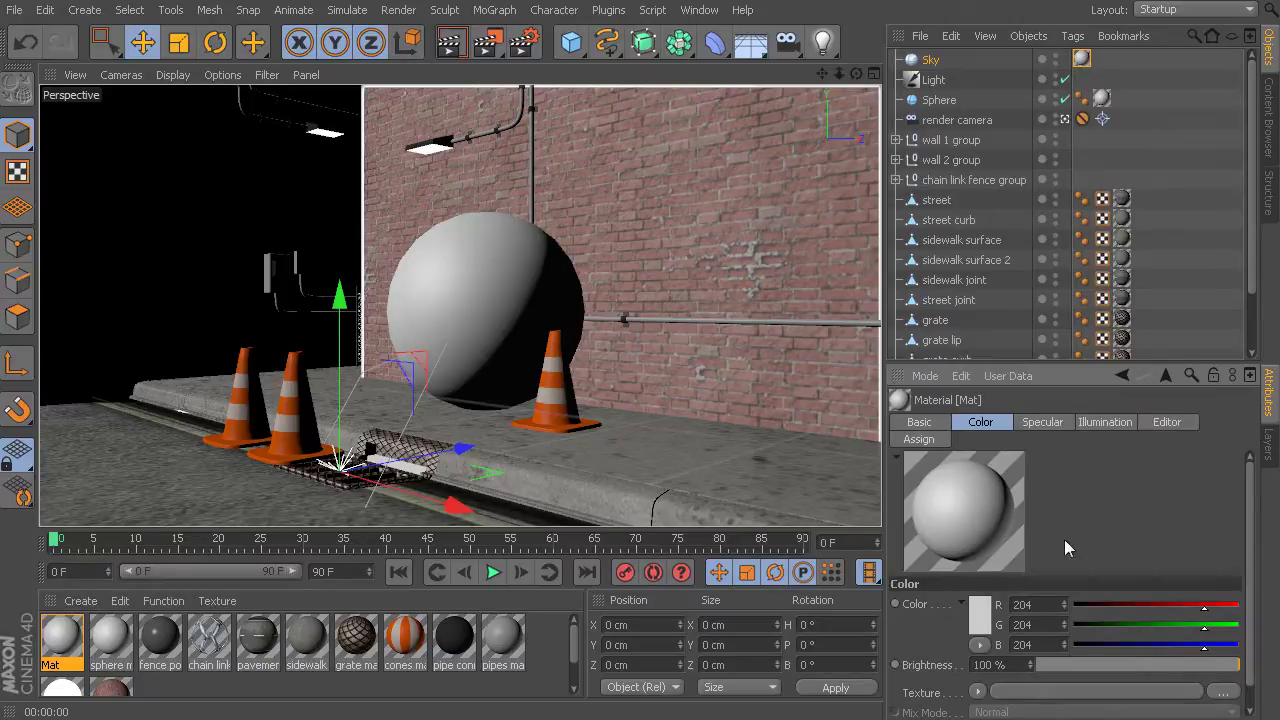
scroll(1217, 530, "down", 1)
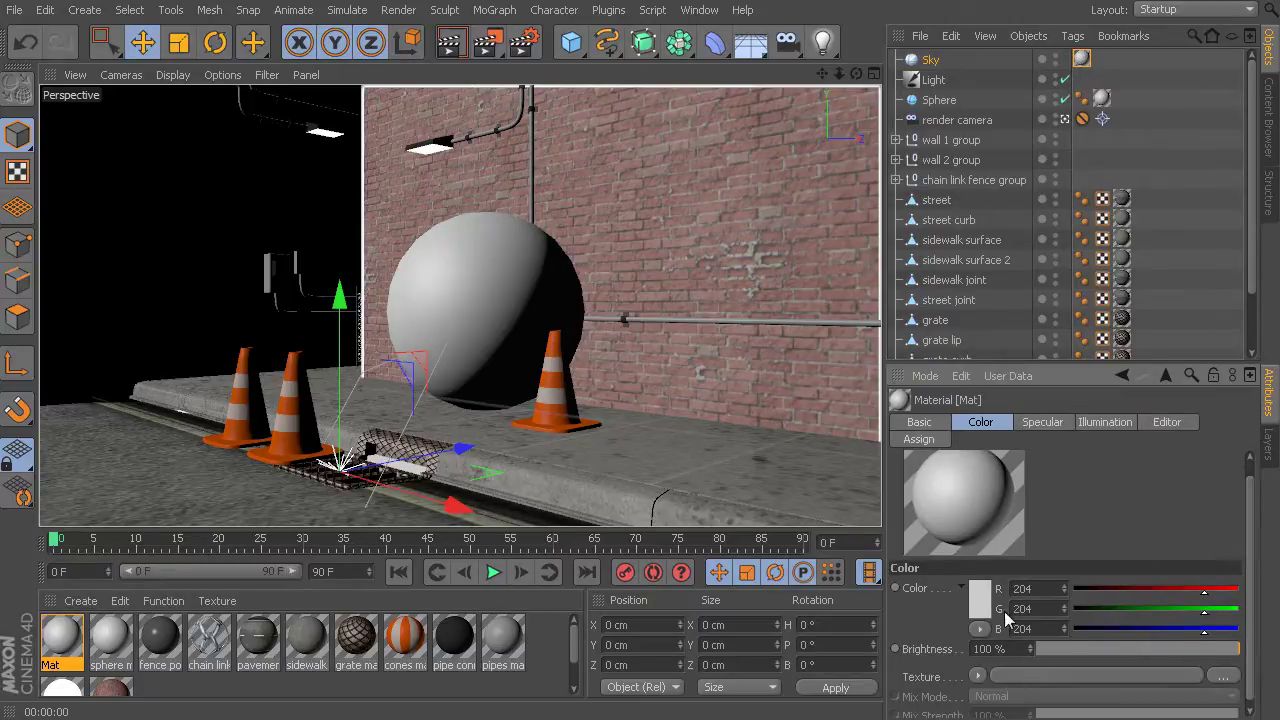
left_click(983, 604)
left_click_drag(955, 525, 1032, 528)
left_click_drag(946, 552, 967, 562)
left_click(945, 691)
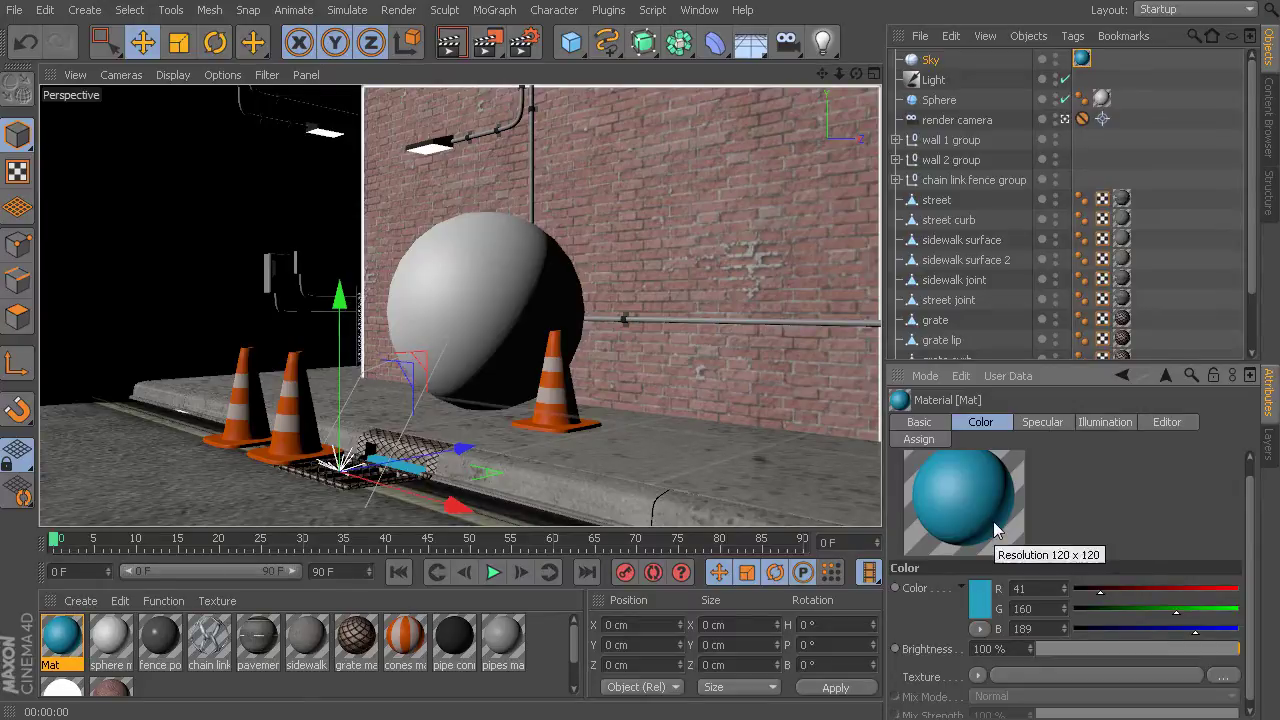
Step: Render the scene with the cyan sky and compare it against the earlier render
key("shift+r")
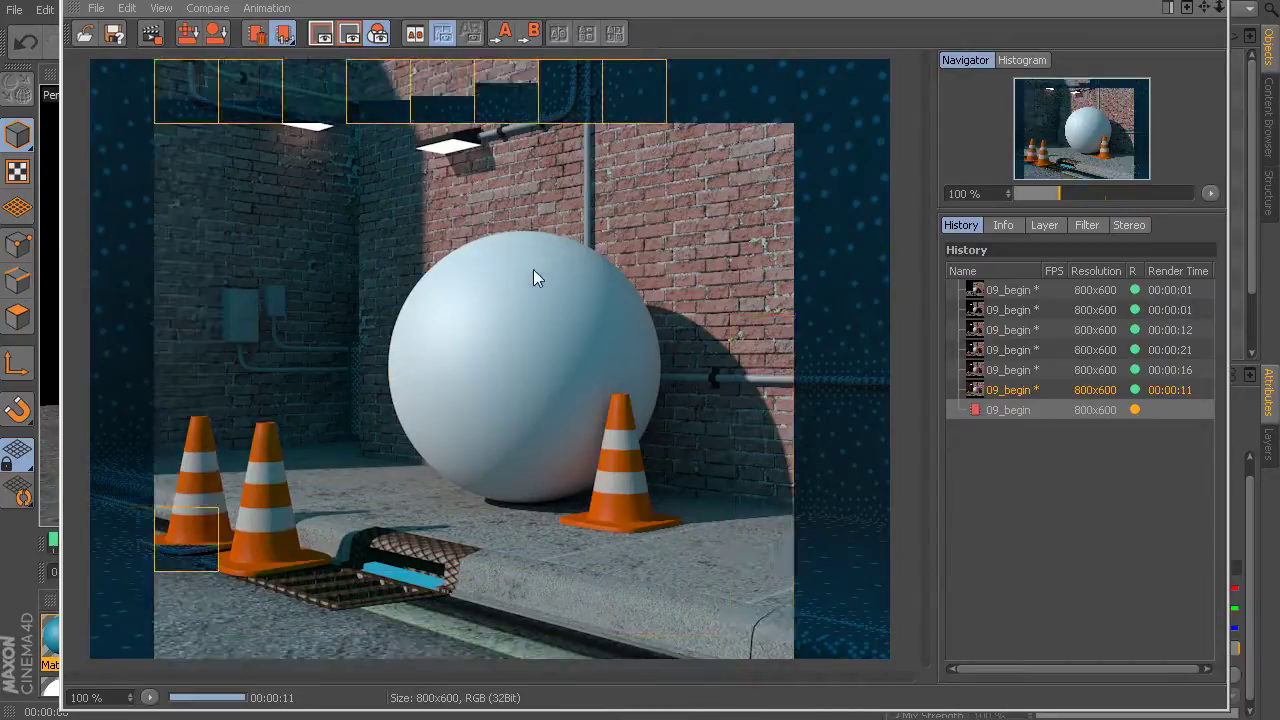
left_click(1020, 392)
left_click(1018, 410)
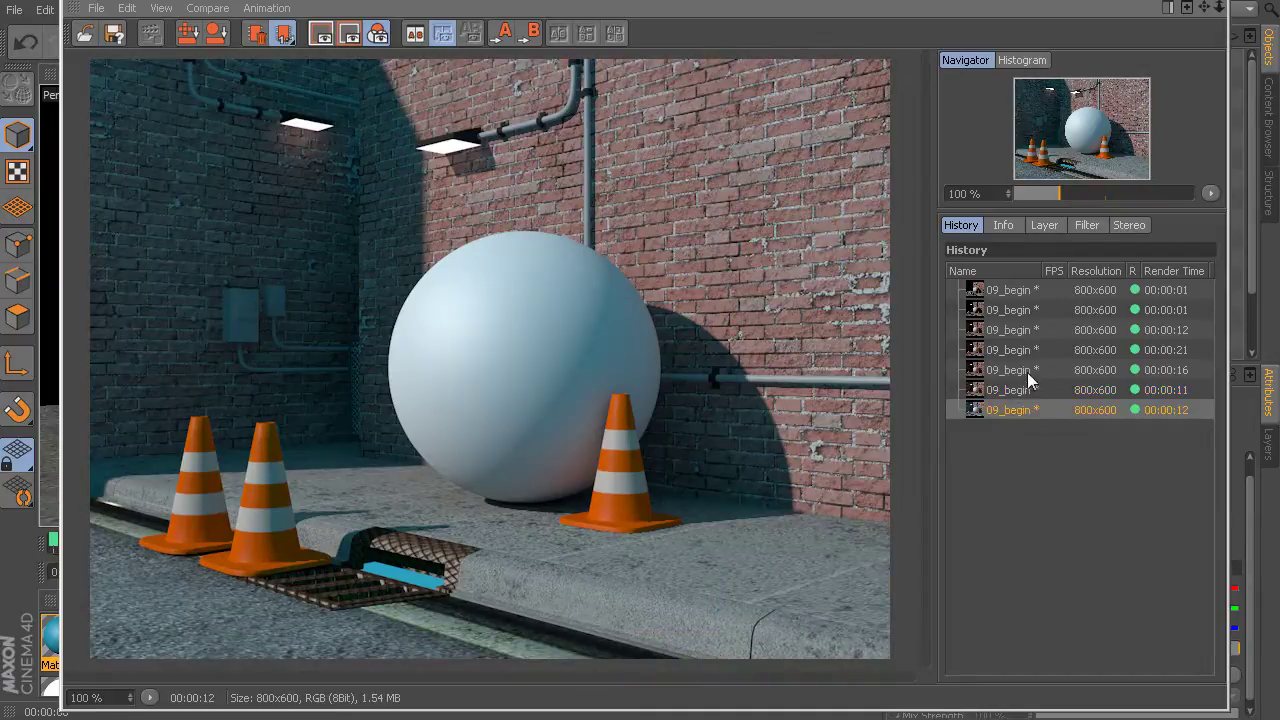
left_click(1217, 7)
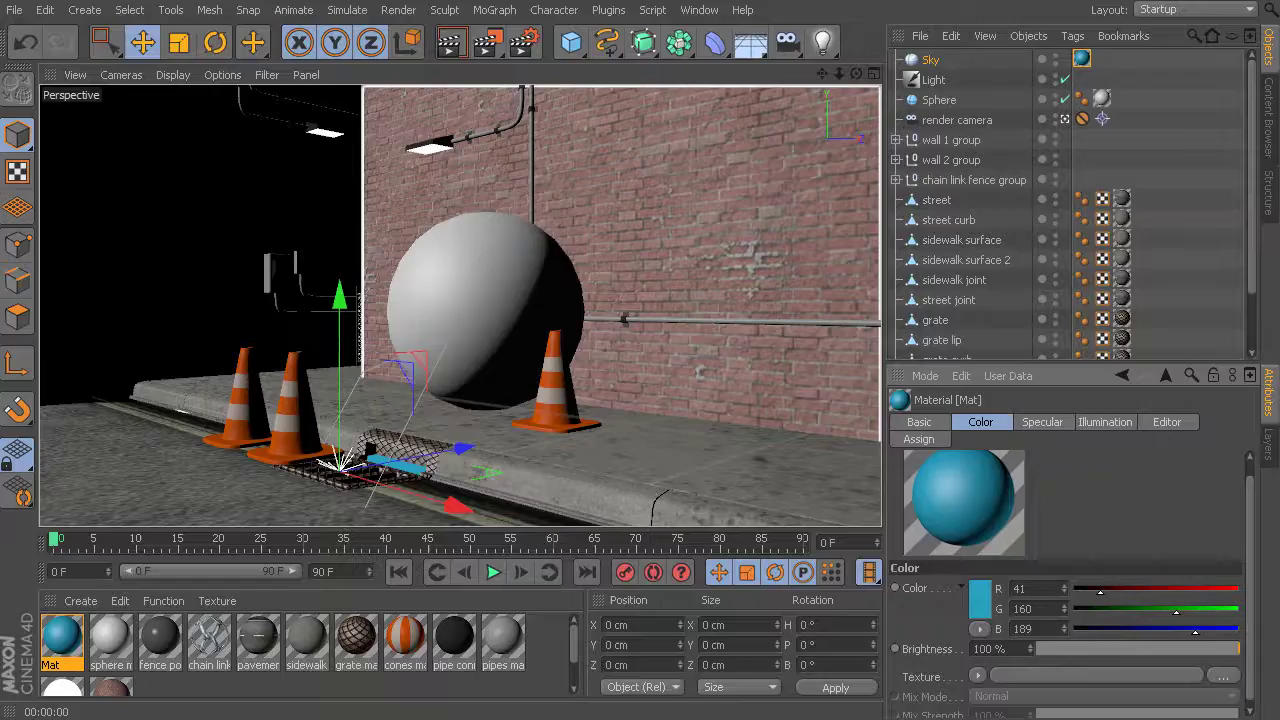
Step: Change the Mat colour to a muted greyish blue, R 90, G 110, B 132, hue 211°
left_click(978, 608)
left_click_drag(957, 566, 902, 581)
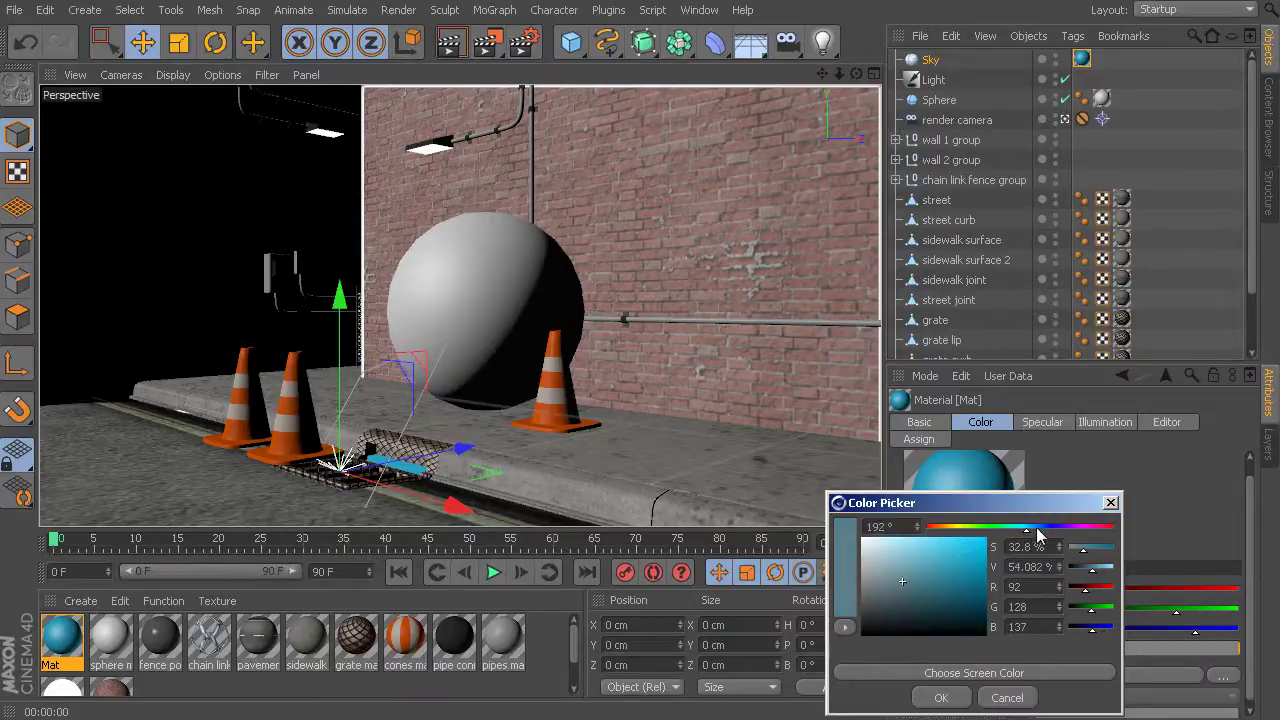
left_click_drag(1029, 530, 1037, 530)
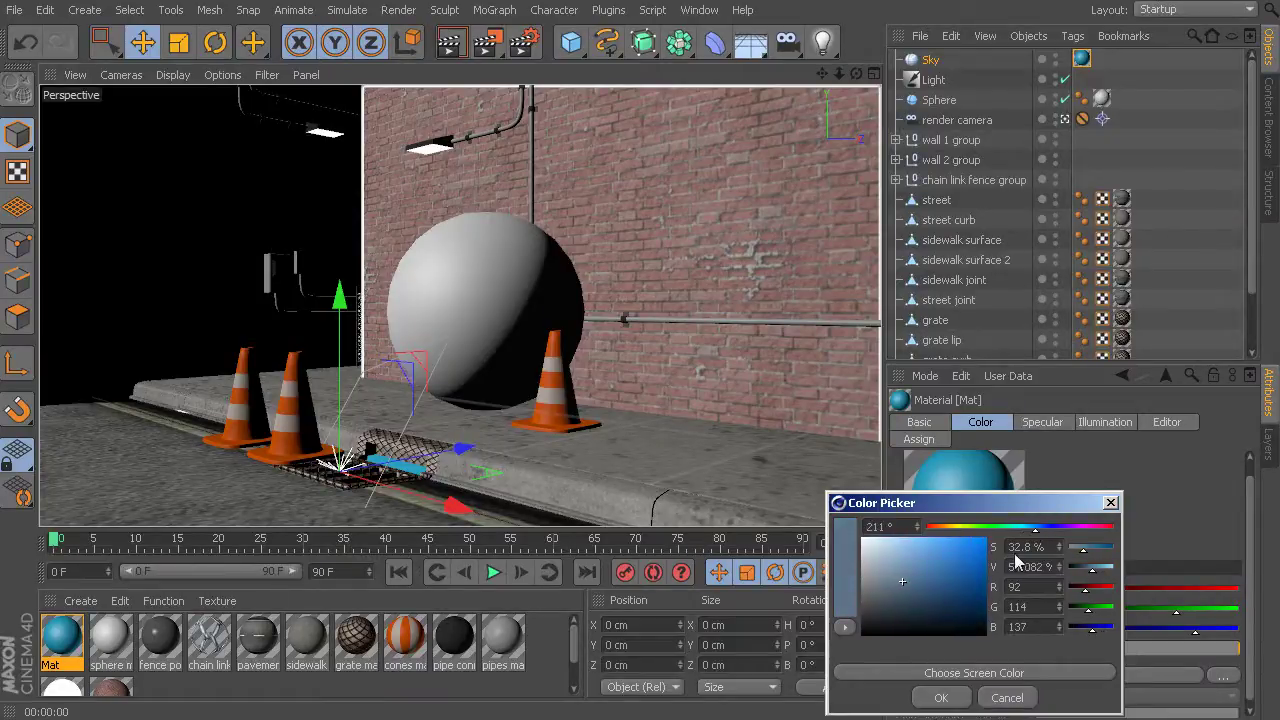
left_click_drag(902, 581, 902, 588)
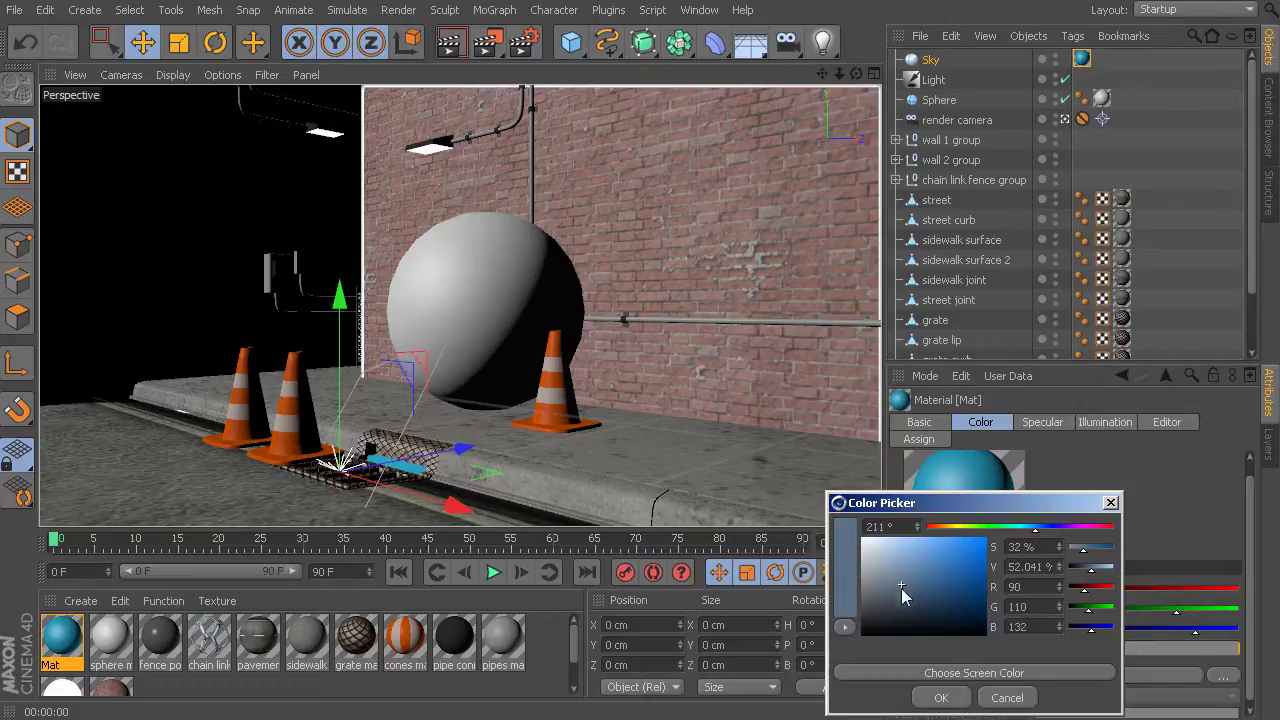
left_click(935, 697)
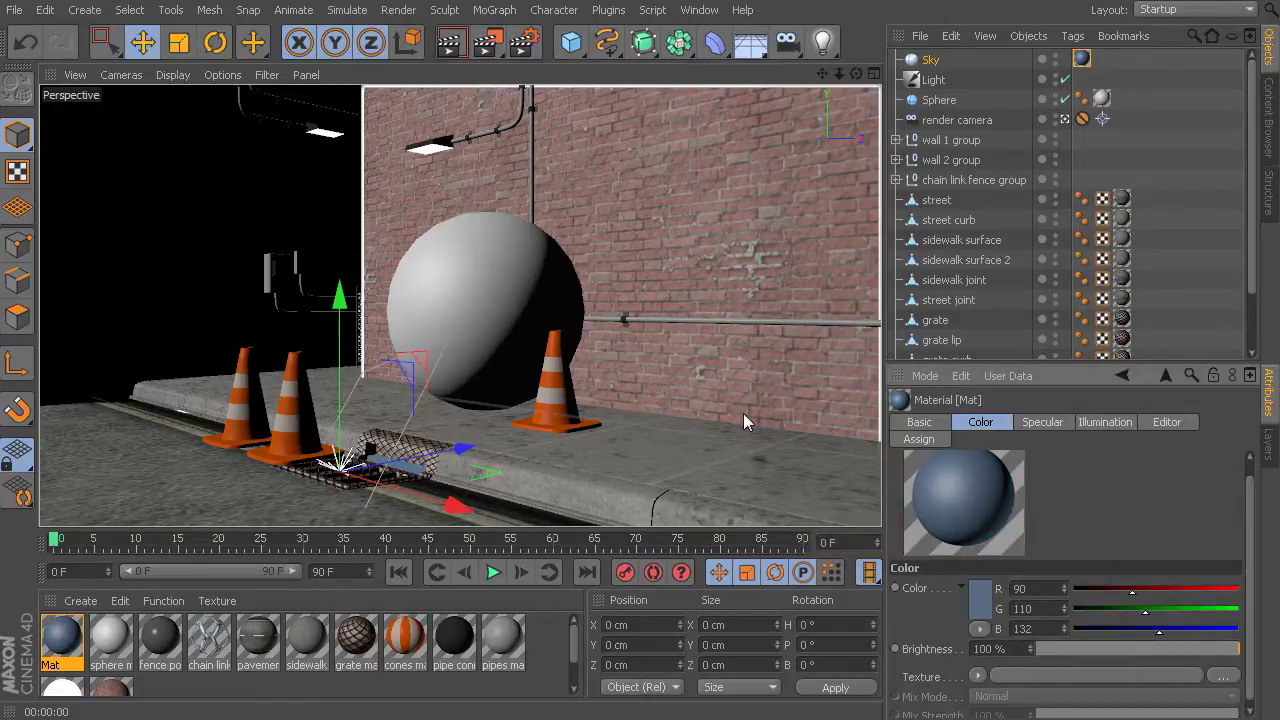
Step: Render the muted blue sky and compare the 00:00:11 and 00:00:12 renders before closing the viewer
key("shift+r")
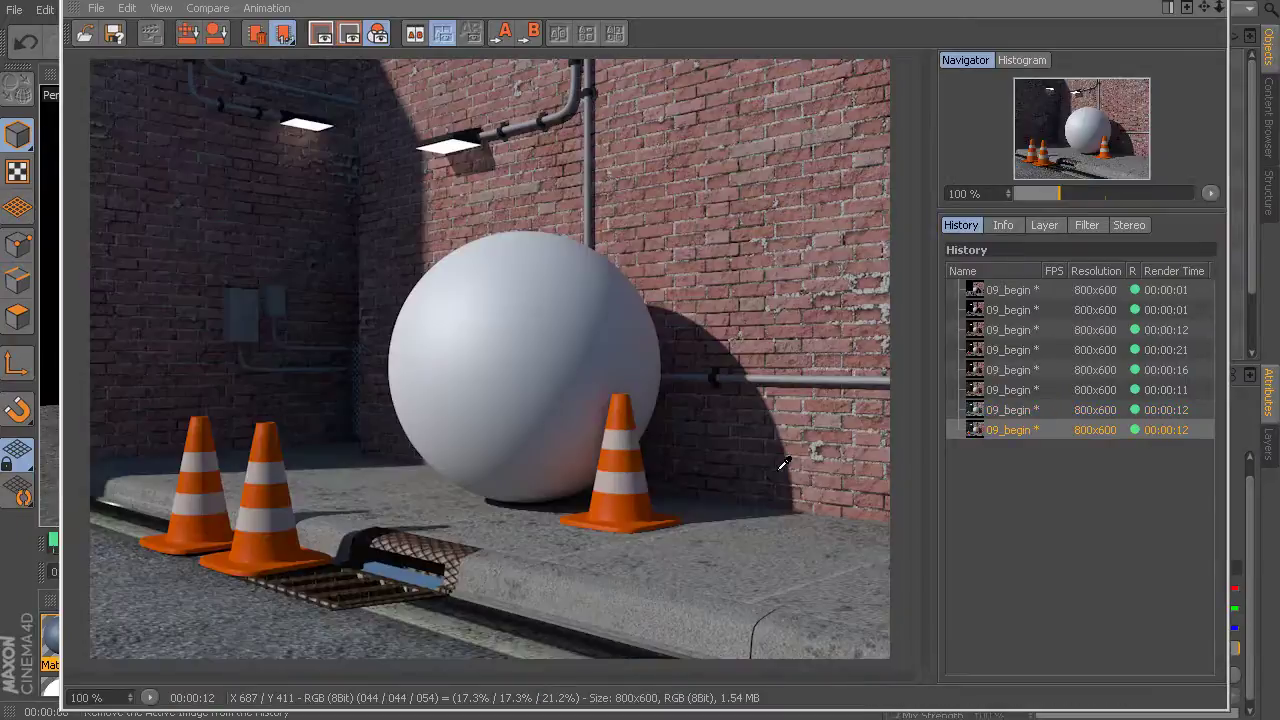
left_click(1019, 411)
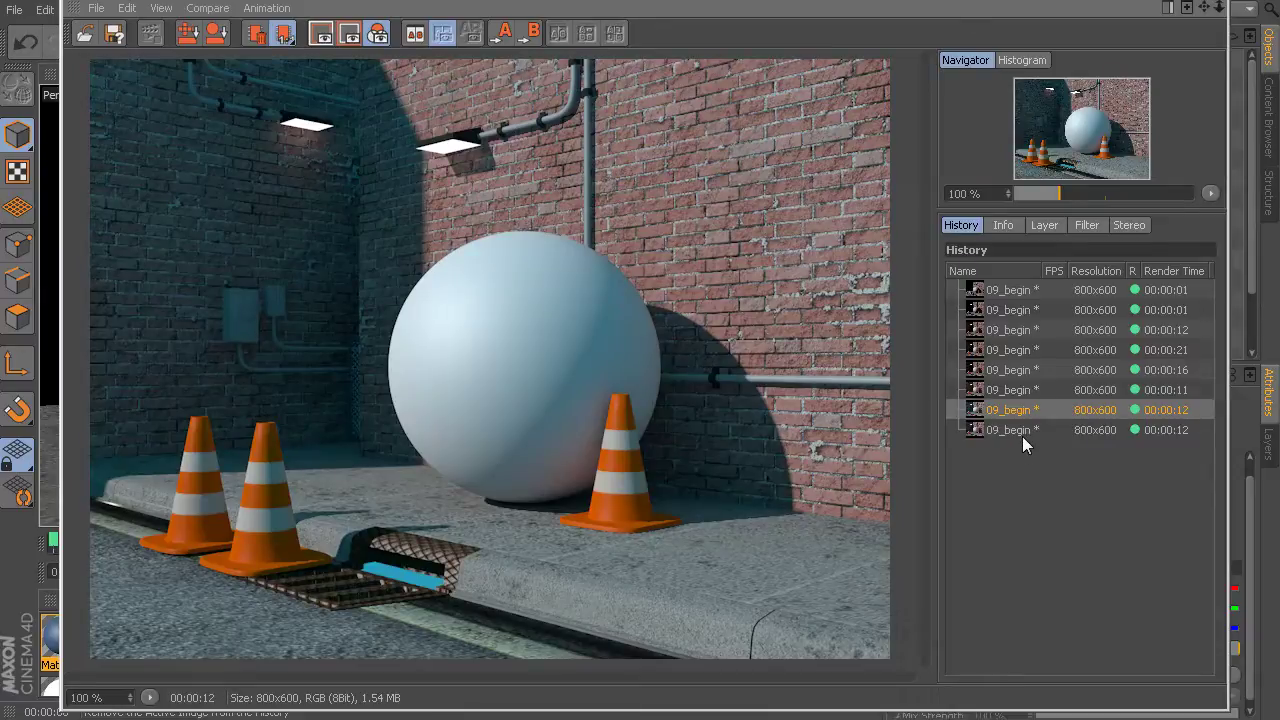
key("Up")
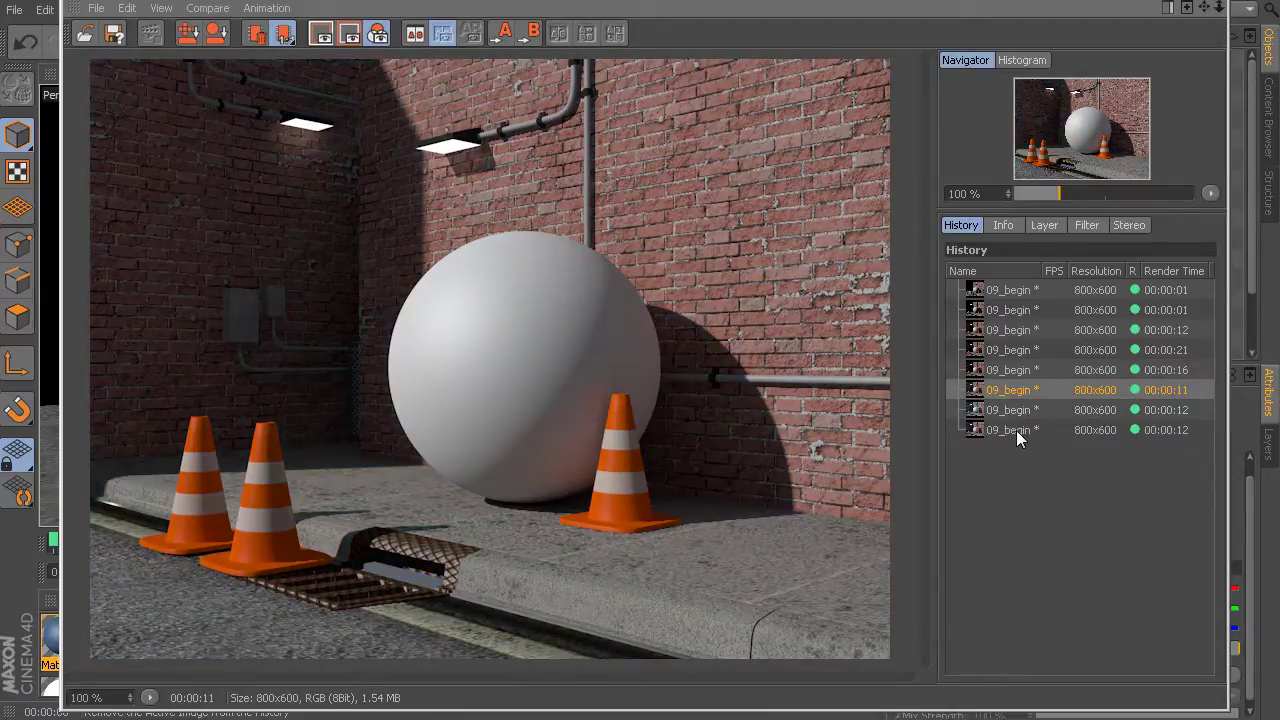
left_click(1016, 430)
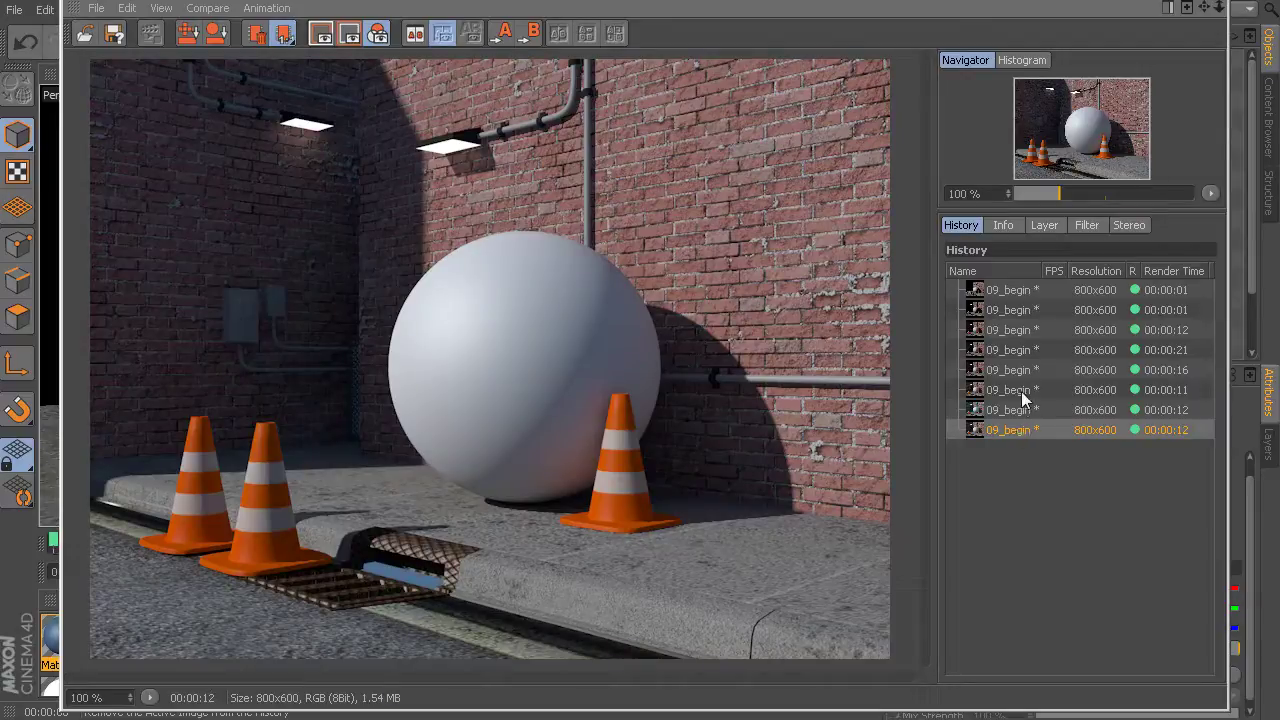
left_click(1022, 392)
left_click(1016, 431)
left_click(1018, 393)
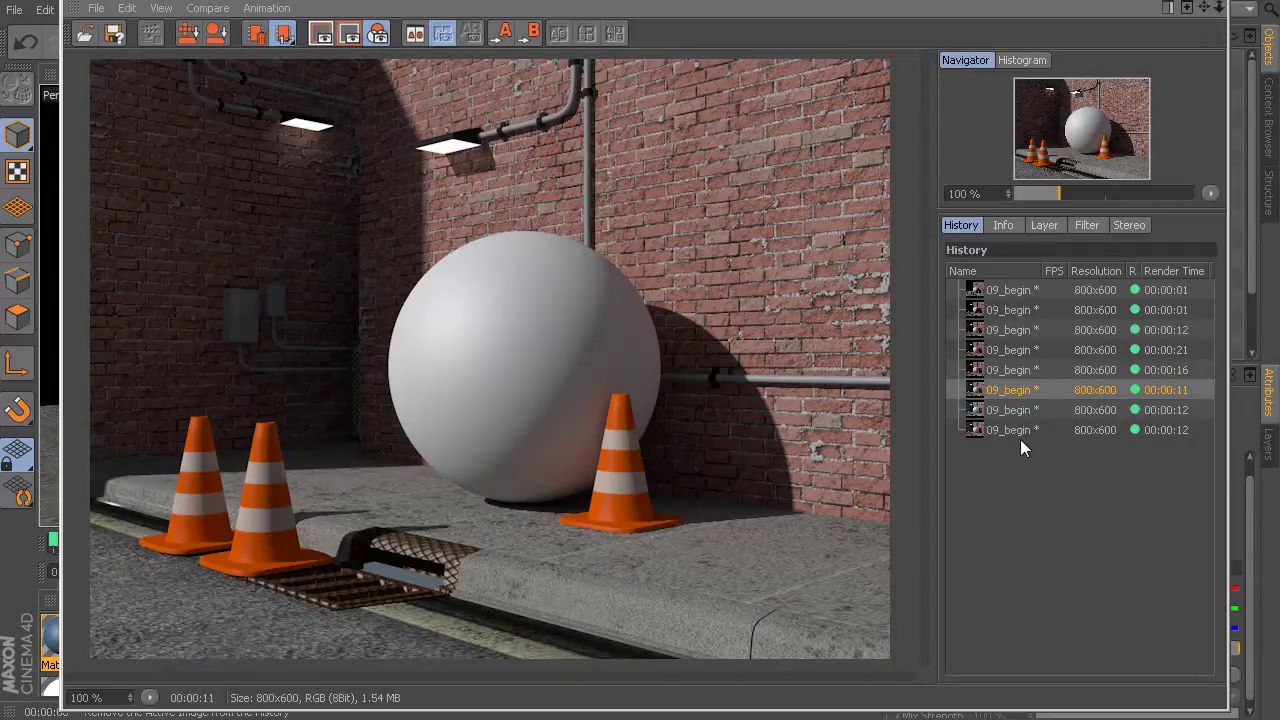
left_click(1240, 63)
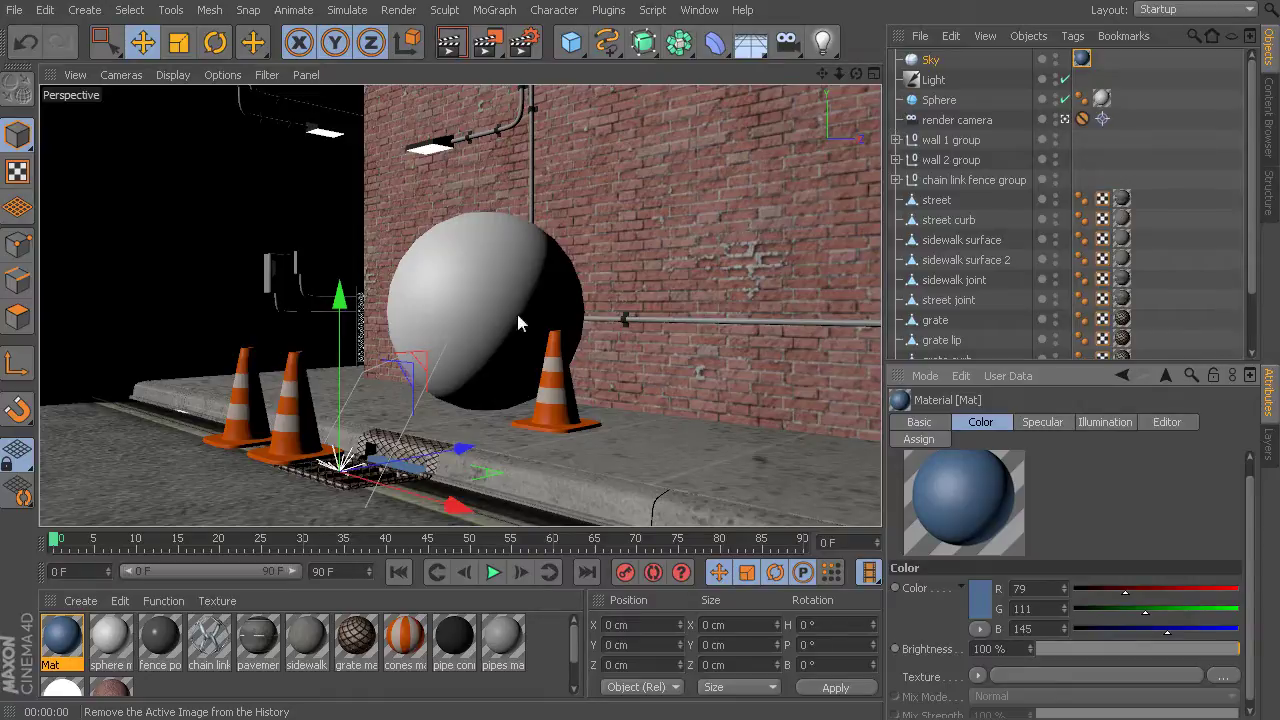
Step: Look through the render camera and orbit the view up toward the plain blue sky
left_click(1065, 120)
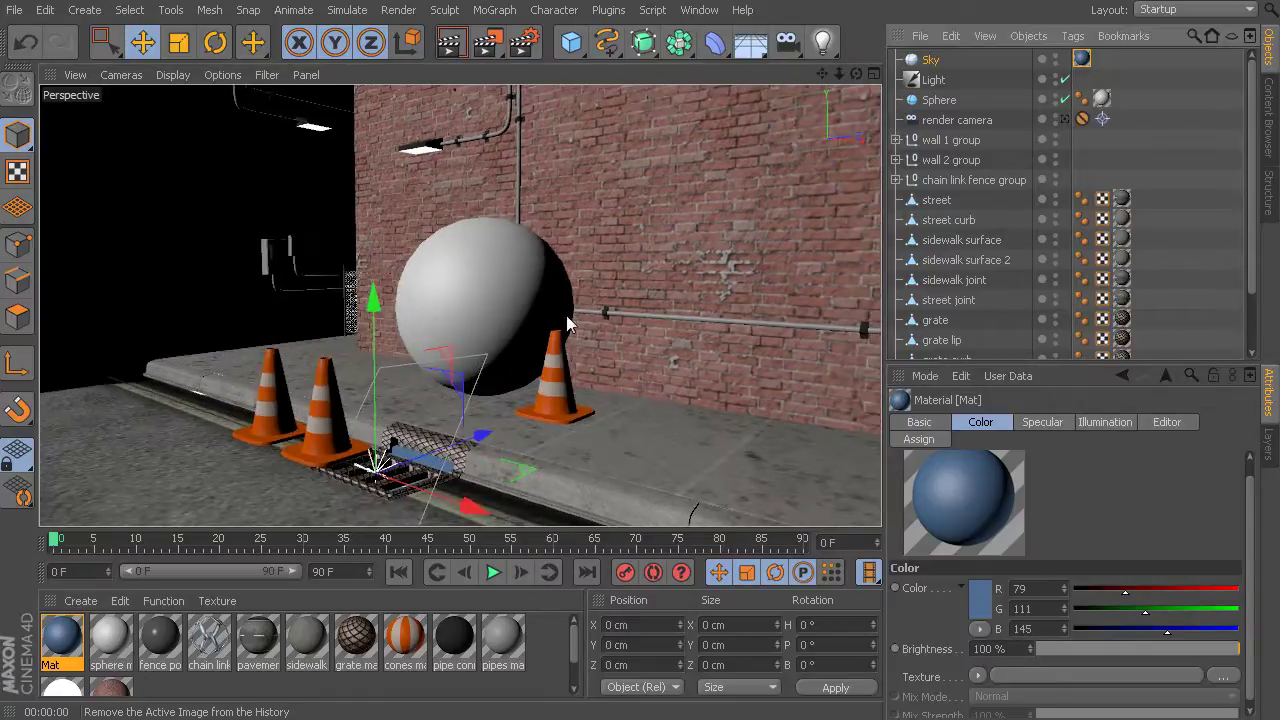
left_click_drag(503, 318, 541, 275, "alt")
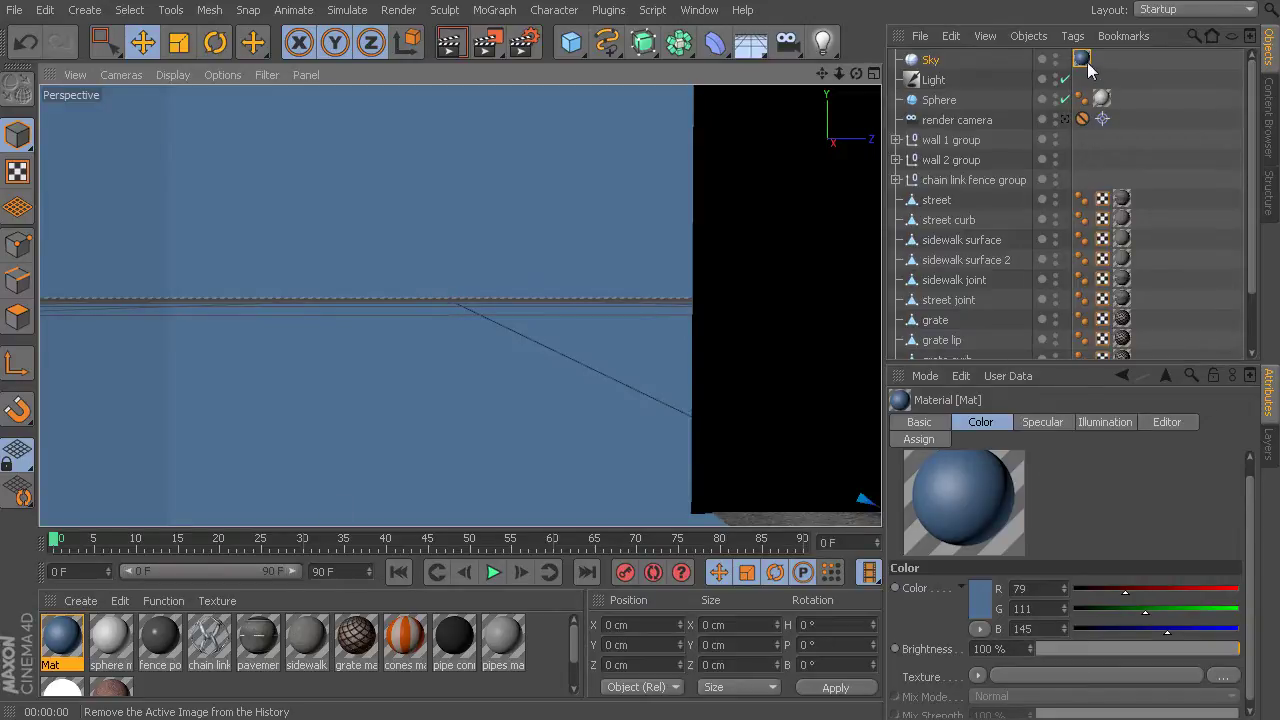
left_click_drag(1248, 510, 1250, 537)
Step: Load environment_ibl.hdr as the Mat material's Color texture
left_click(977, 669)
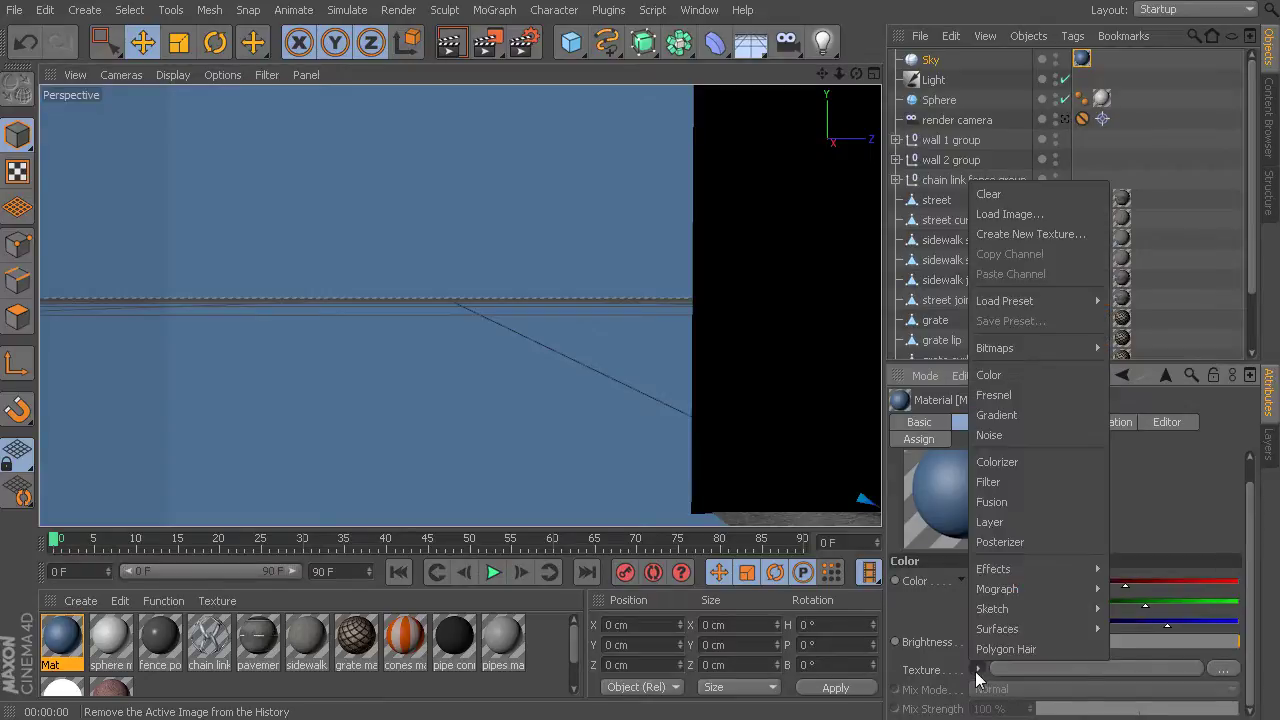
left_click(1042, 215)
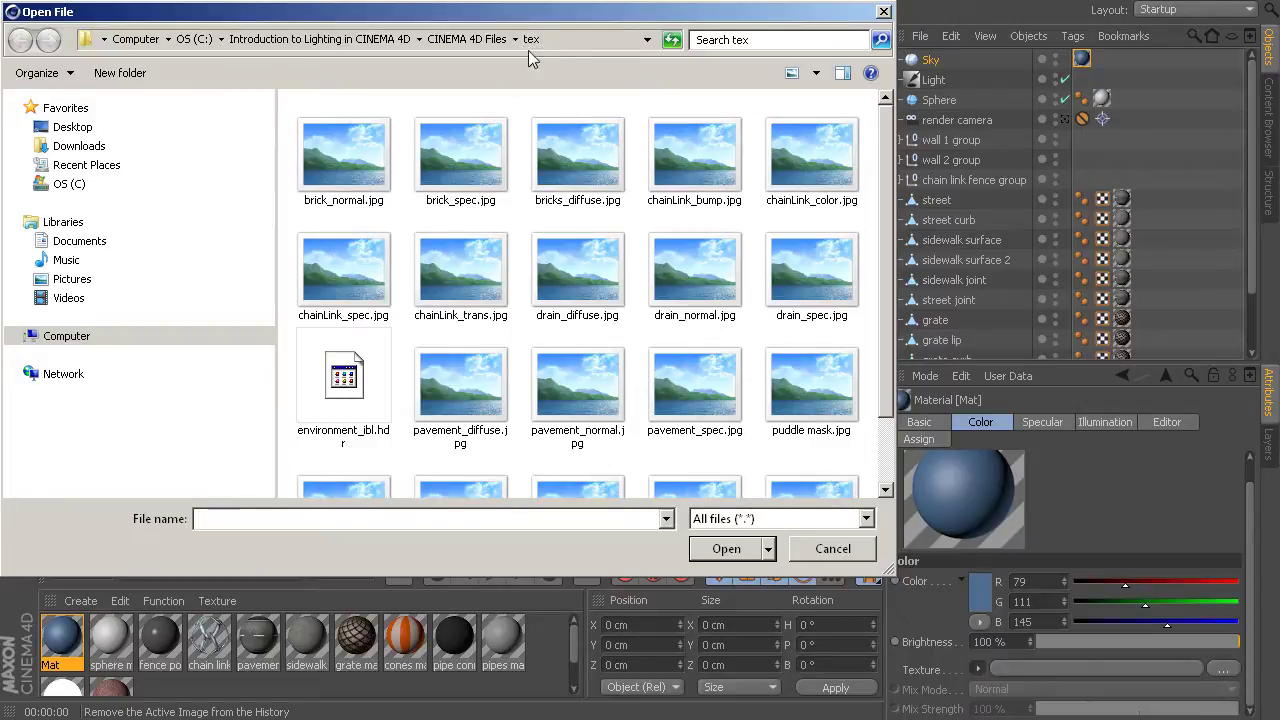
left_click(344, 390)
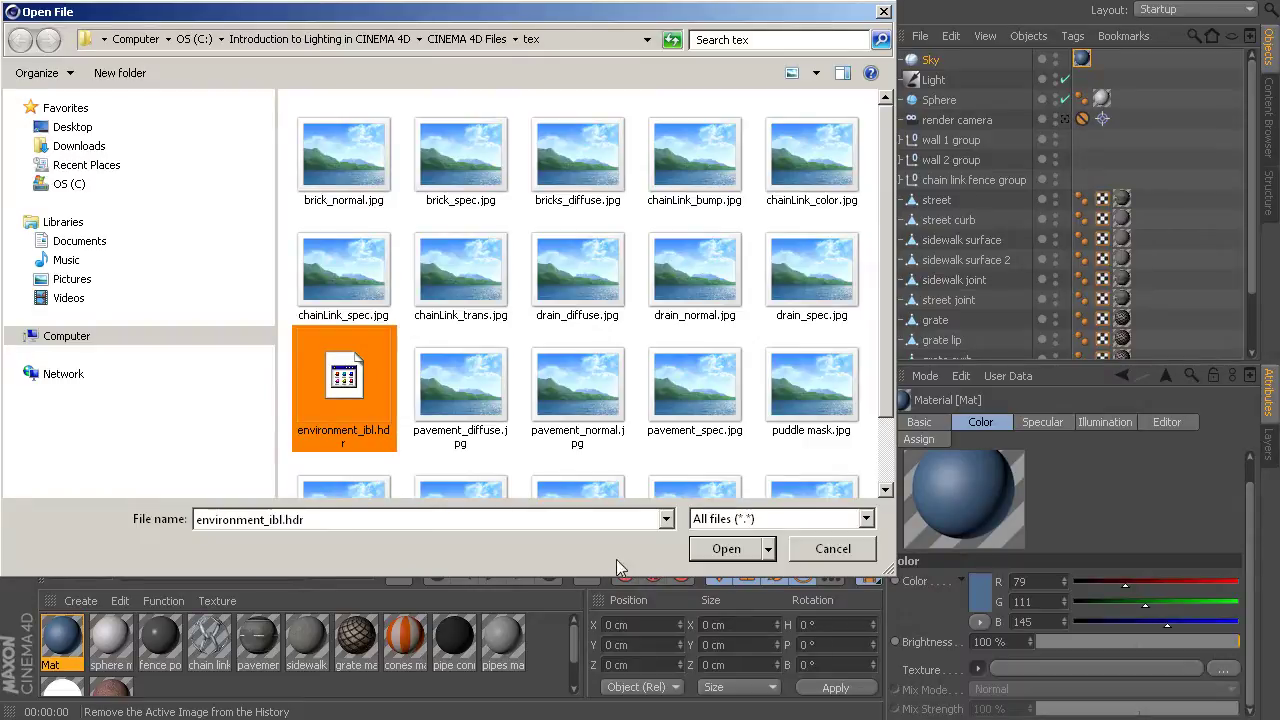
left_click(727, 549)
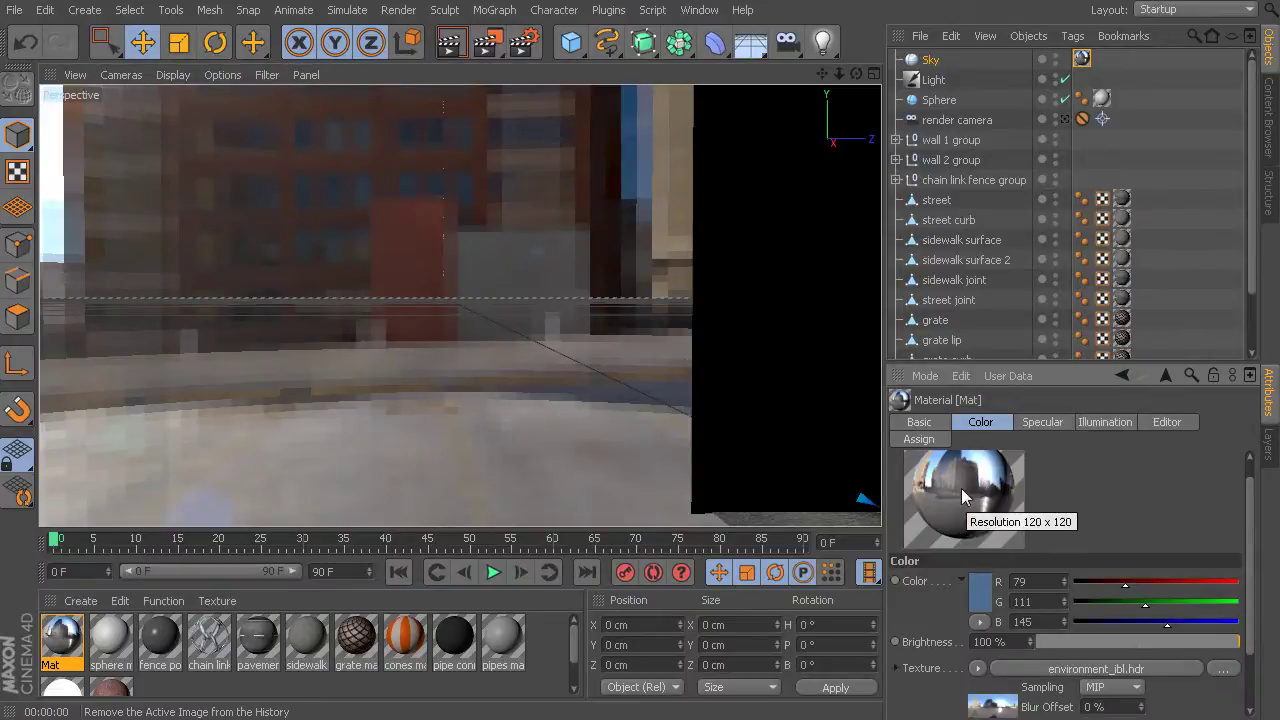
Step: Orbit around the HDR city backdrop, then back to the wall, sphere and cones
left_click_drag(548, 320, 356, 234, "alt")
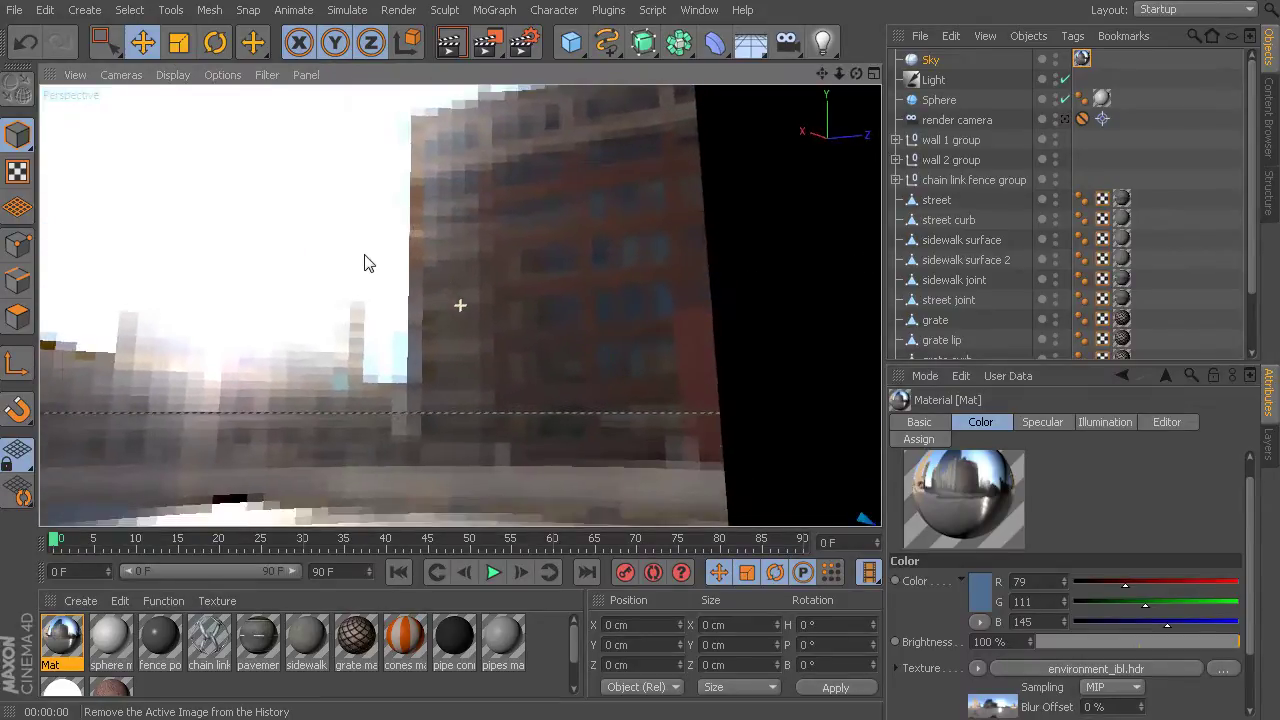
left_click_drag(365, 262, 760, 354, "alt")
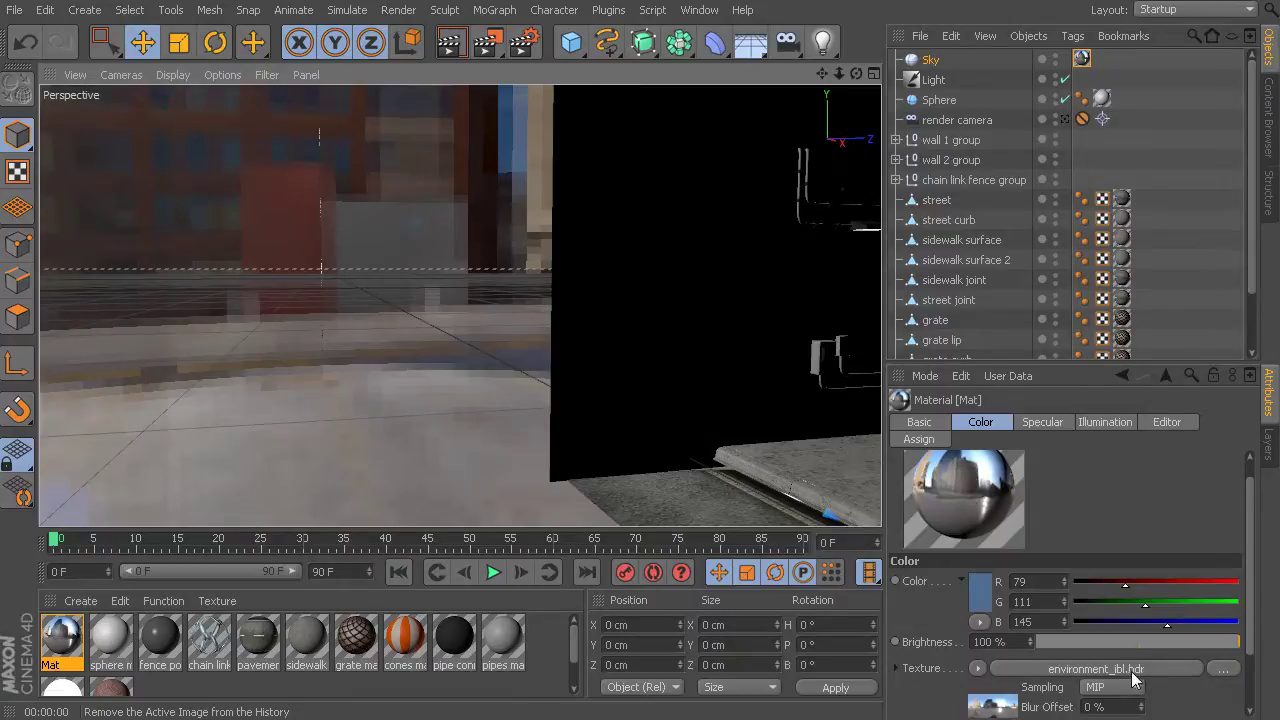
left_click_drag(681, 395, 514, 351, "alt")
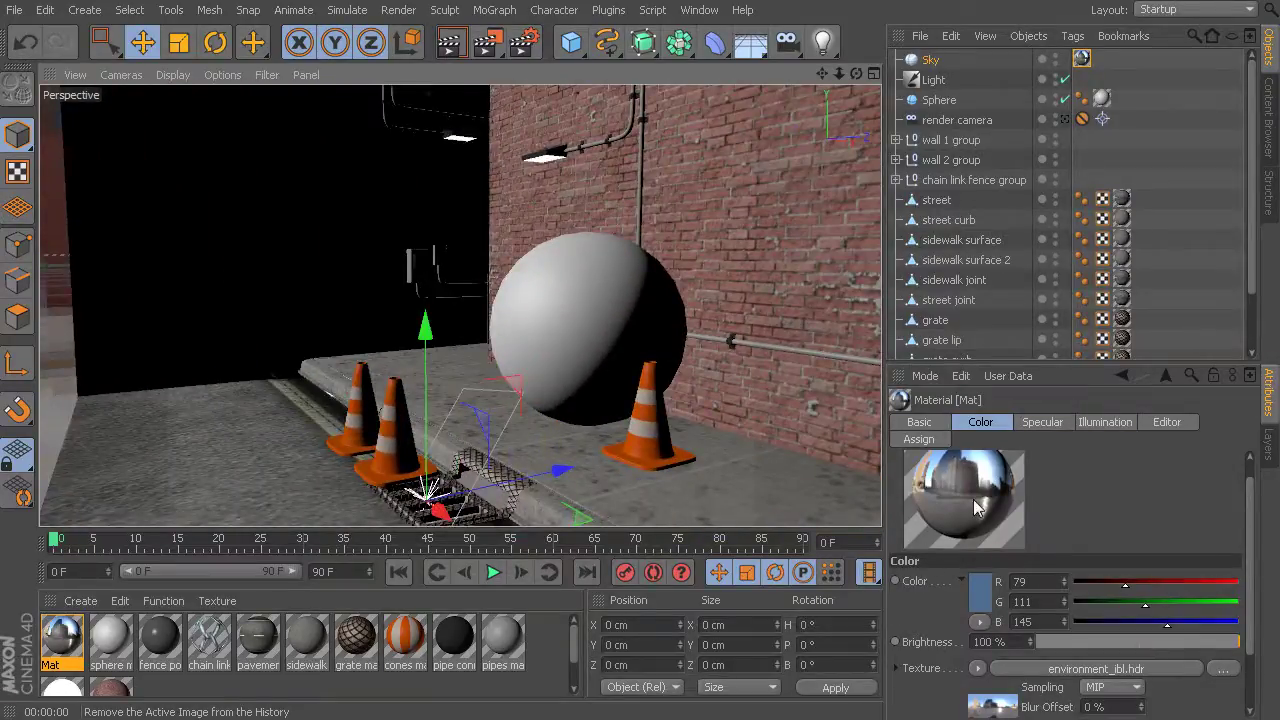
left_click_drag(637, 311, 848, 233, "alt")
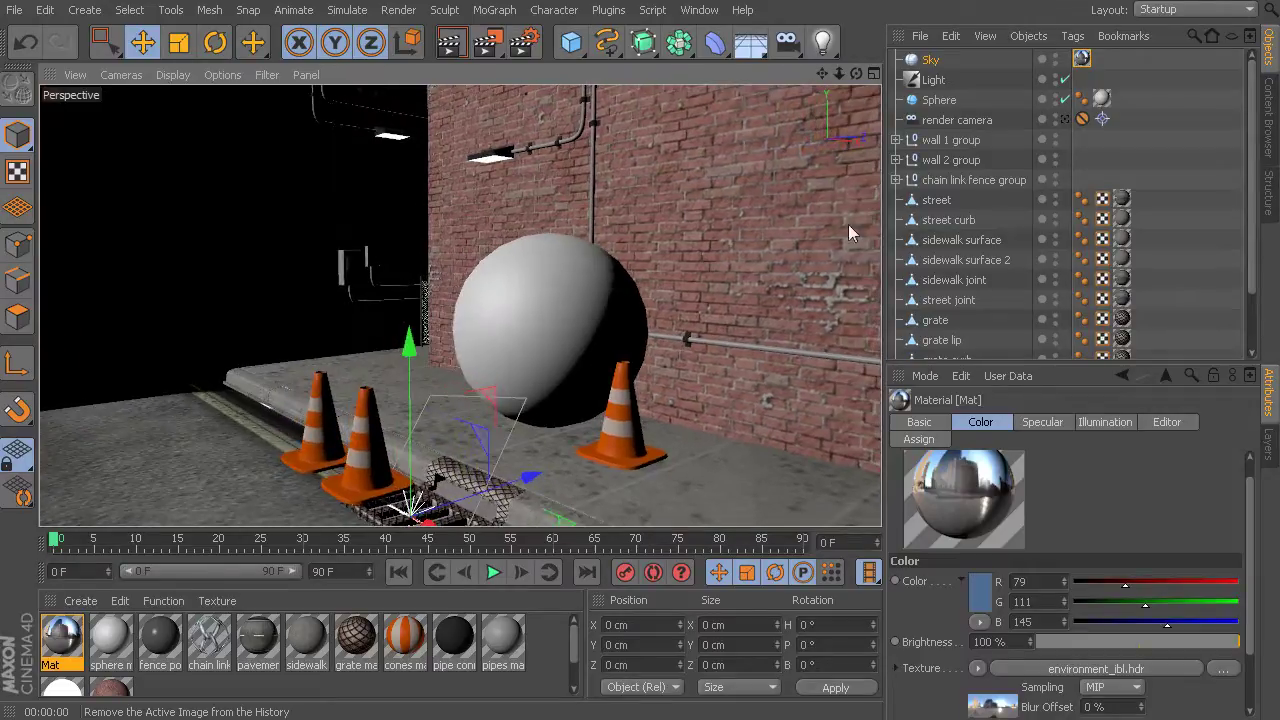
Step: Switch to the render camera and render the HDR-lit alley at 800x600
left_click(1065, 119)
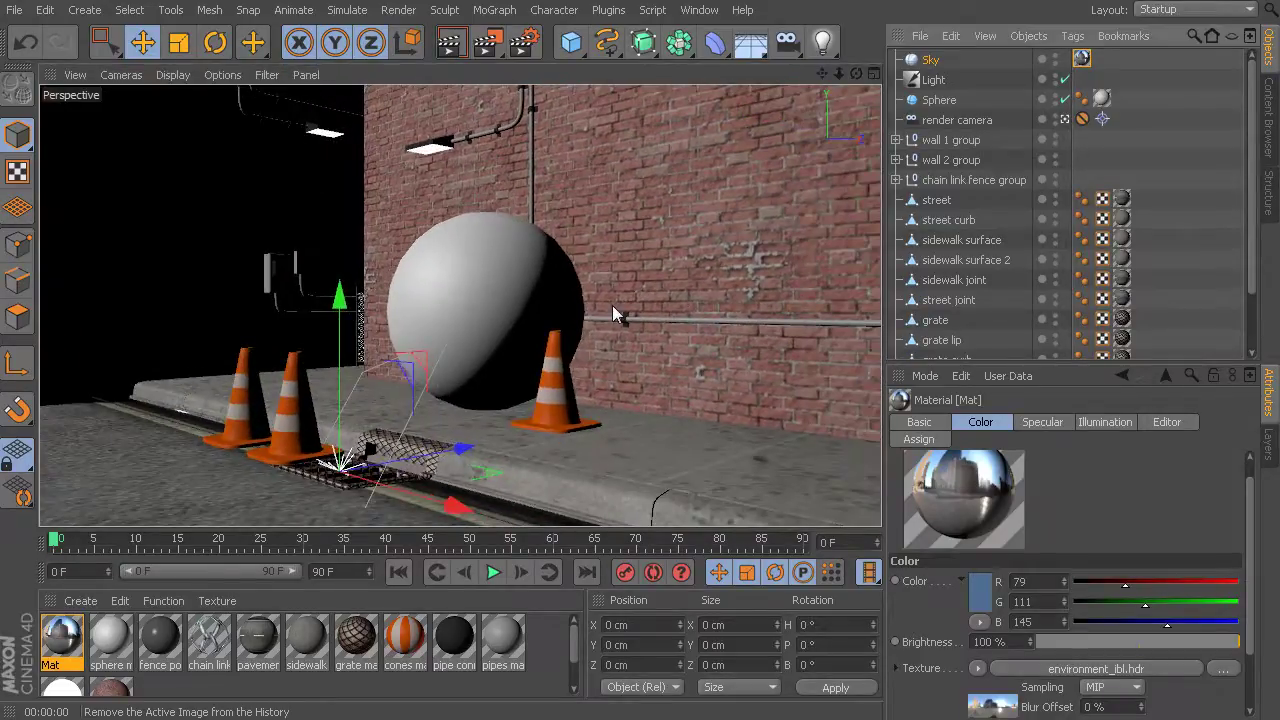
key("shift+r")
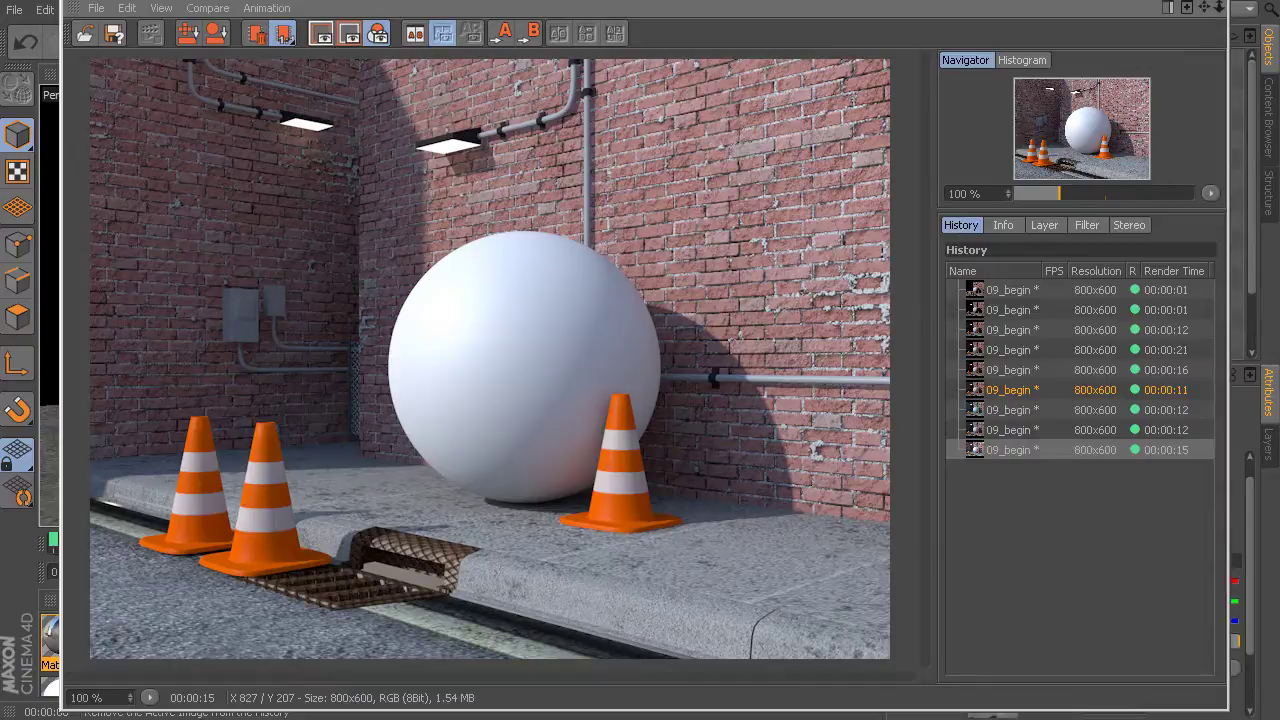
key("alt+Tab")
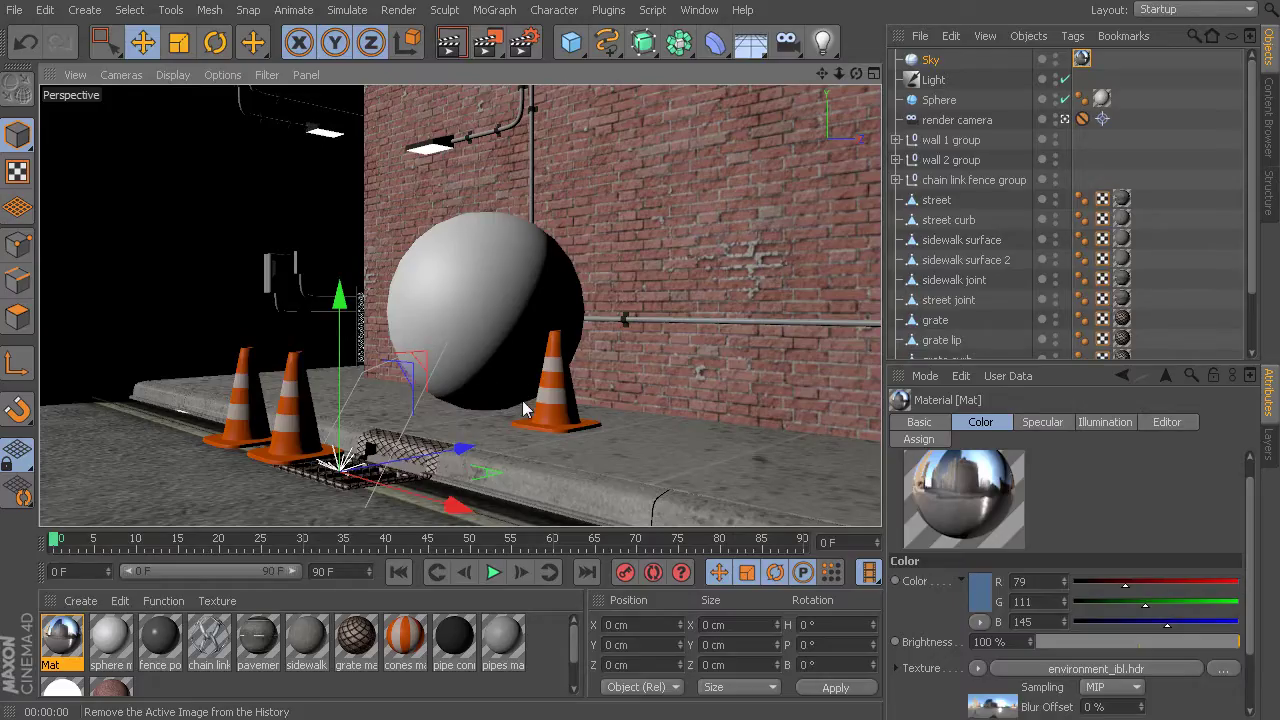
left_click(517, 302)
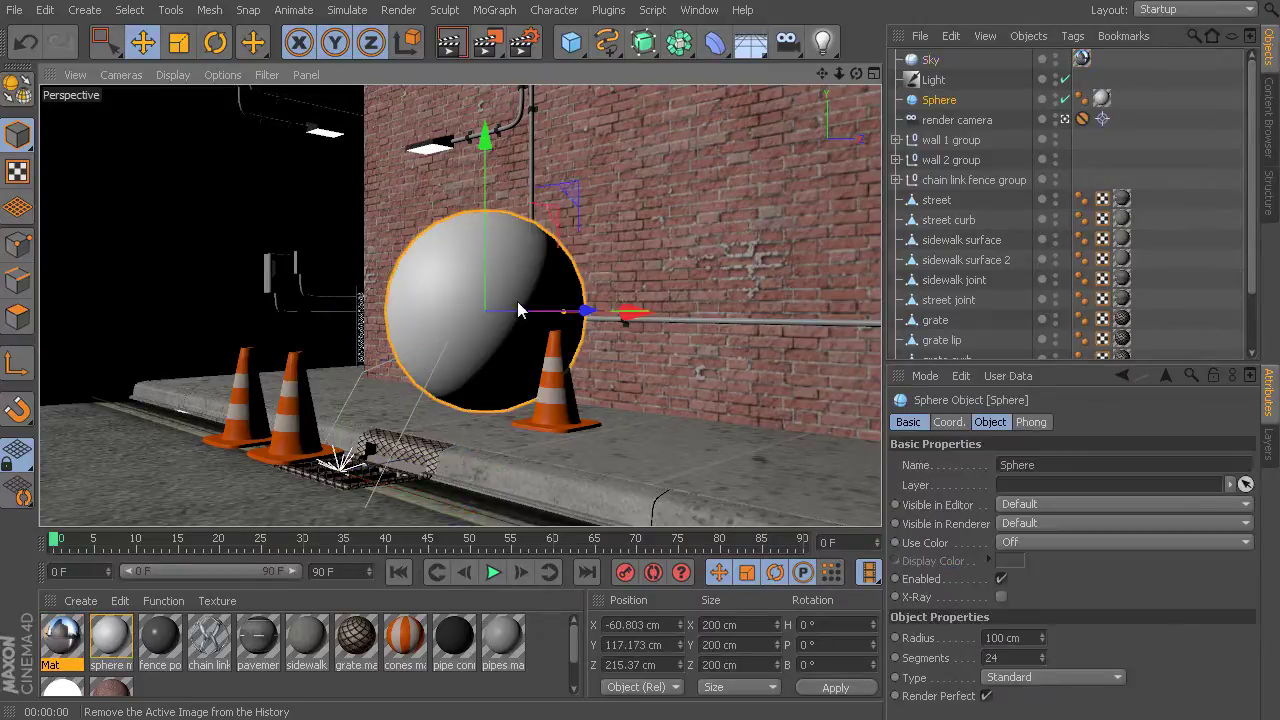
left_click(80, 642)
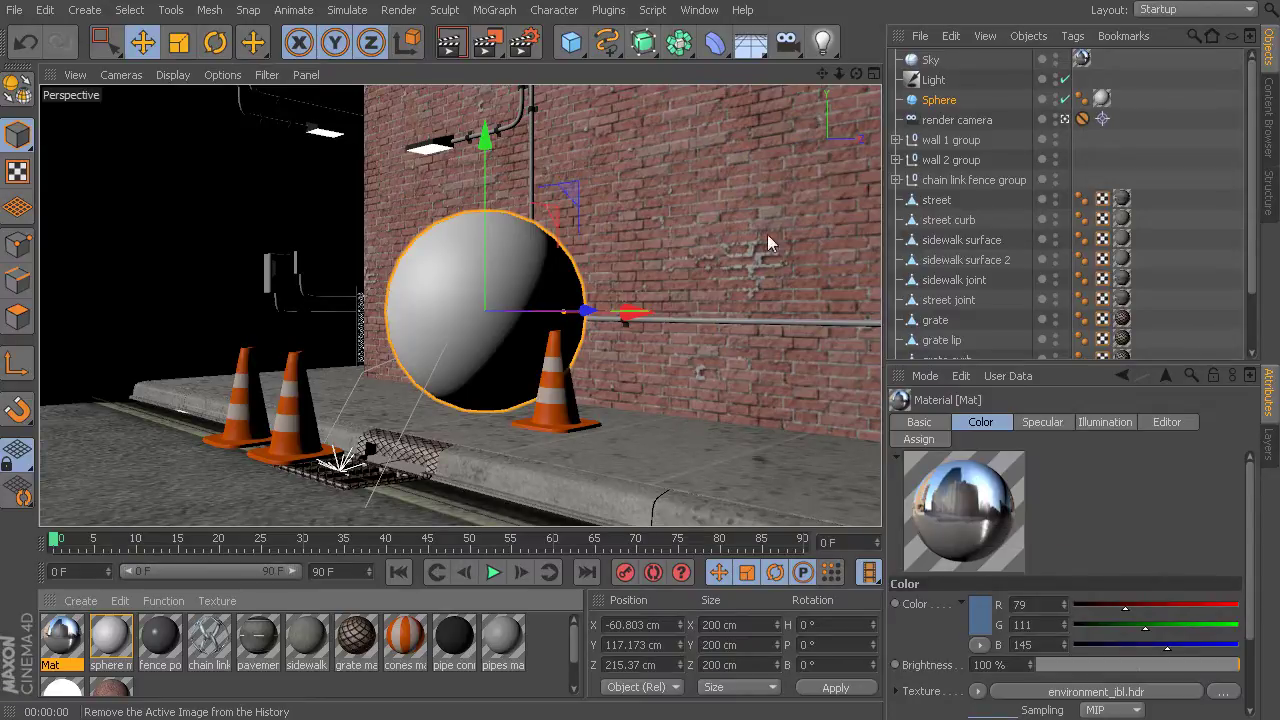
left_click(711, 10)
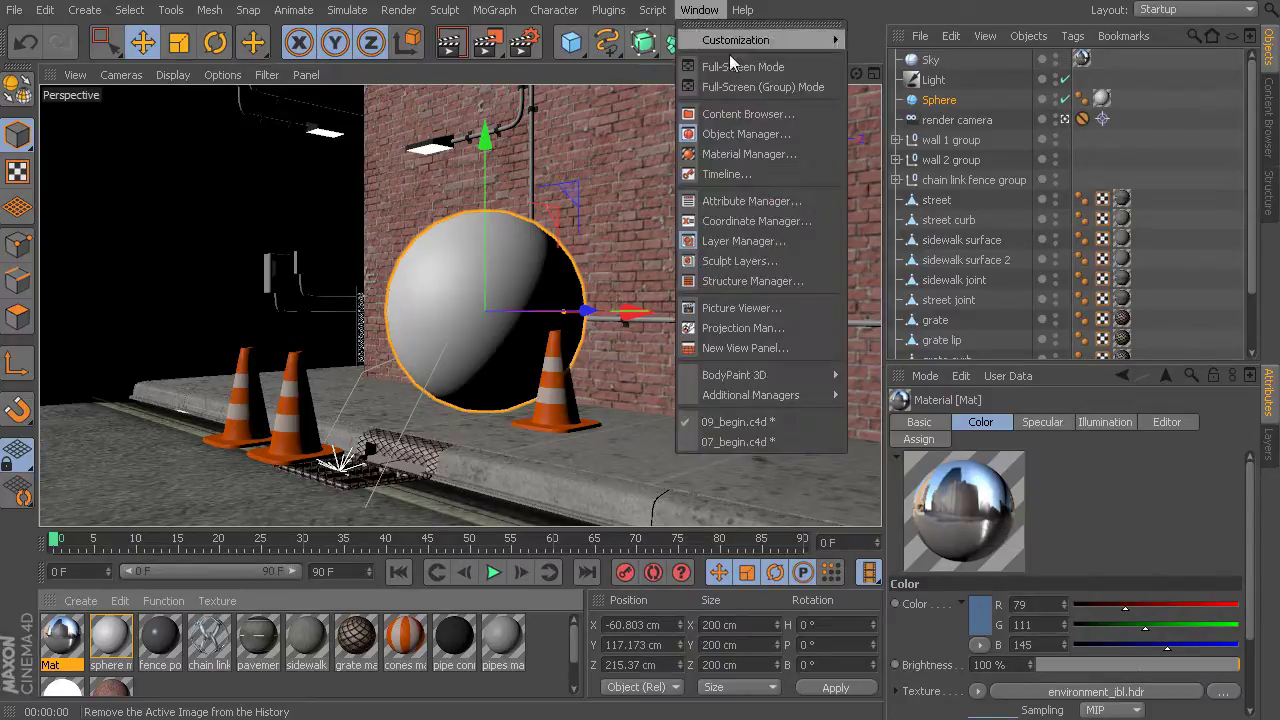
left_click(765, 309)
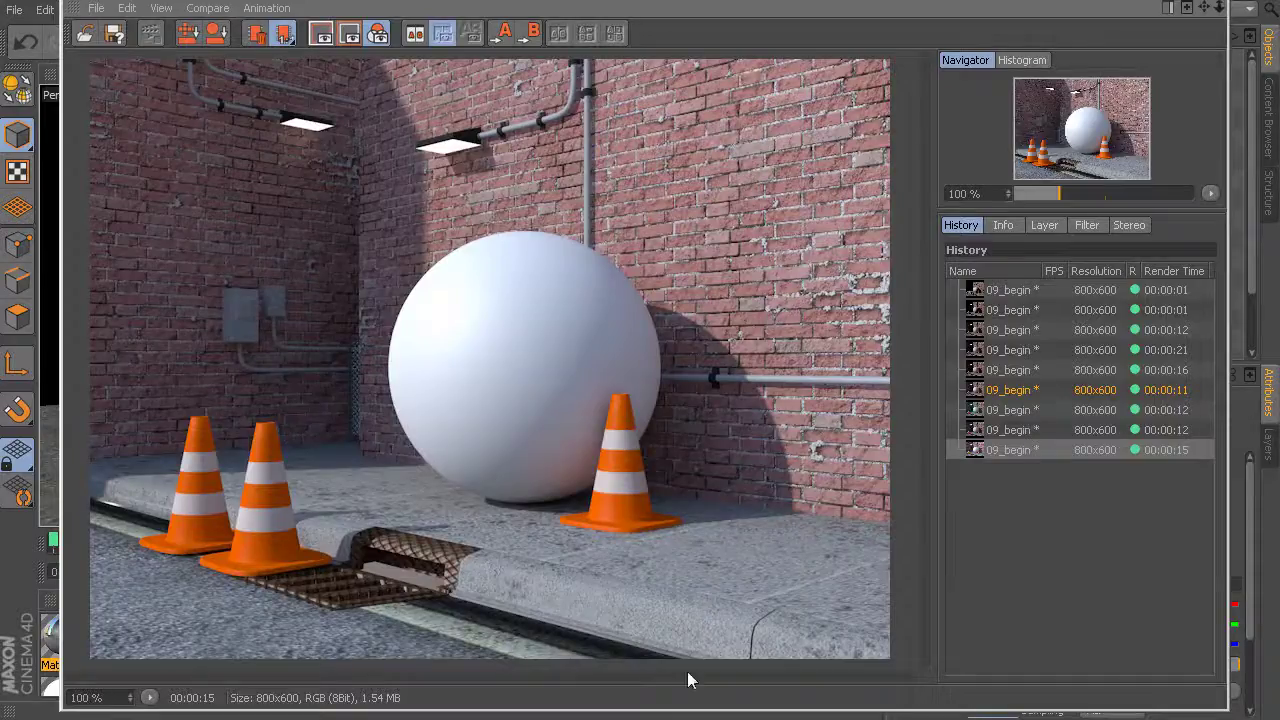